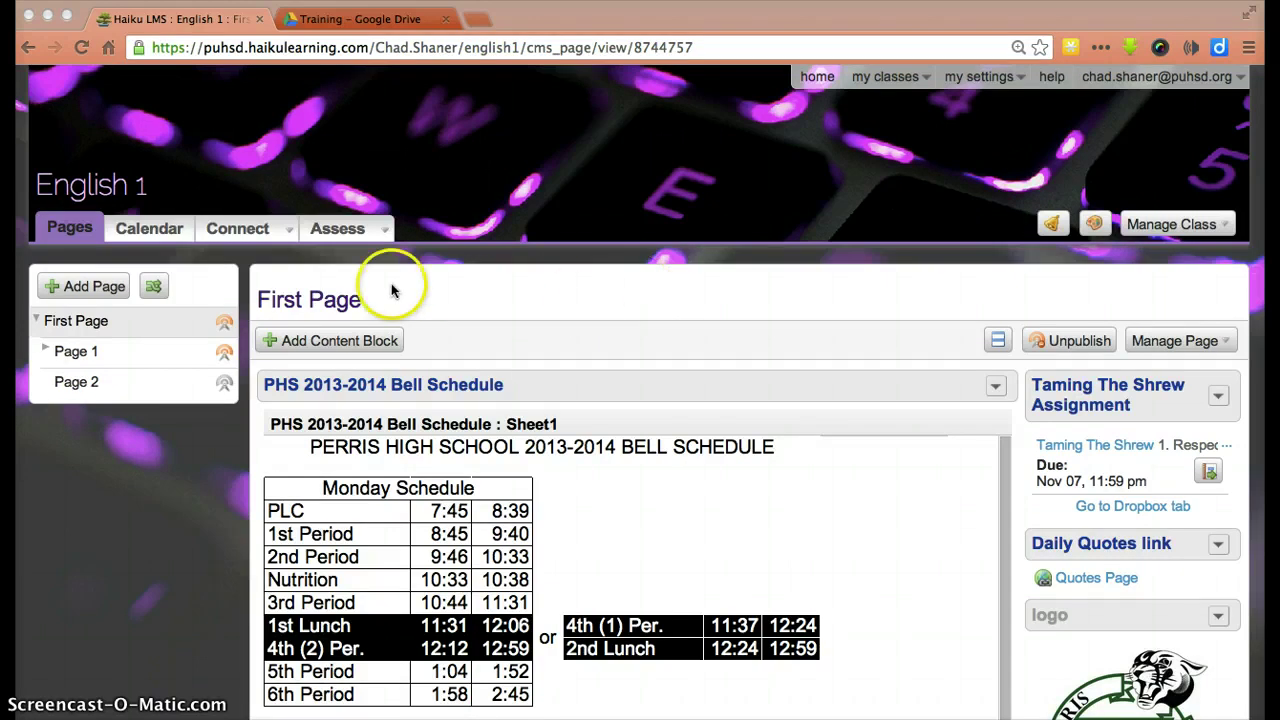
Open the dropbox of the Taming The Shrew assignment from the English 1 class's assignments list.
{"action": "left_click", "coordinate": [353, 233]}
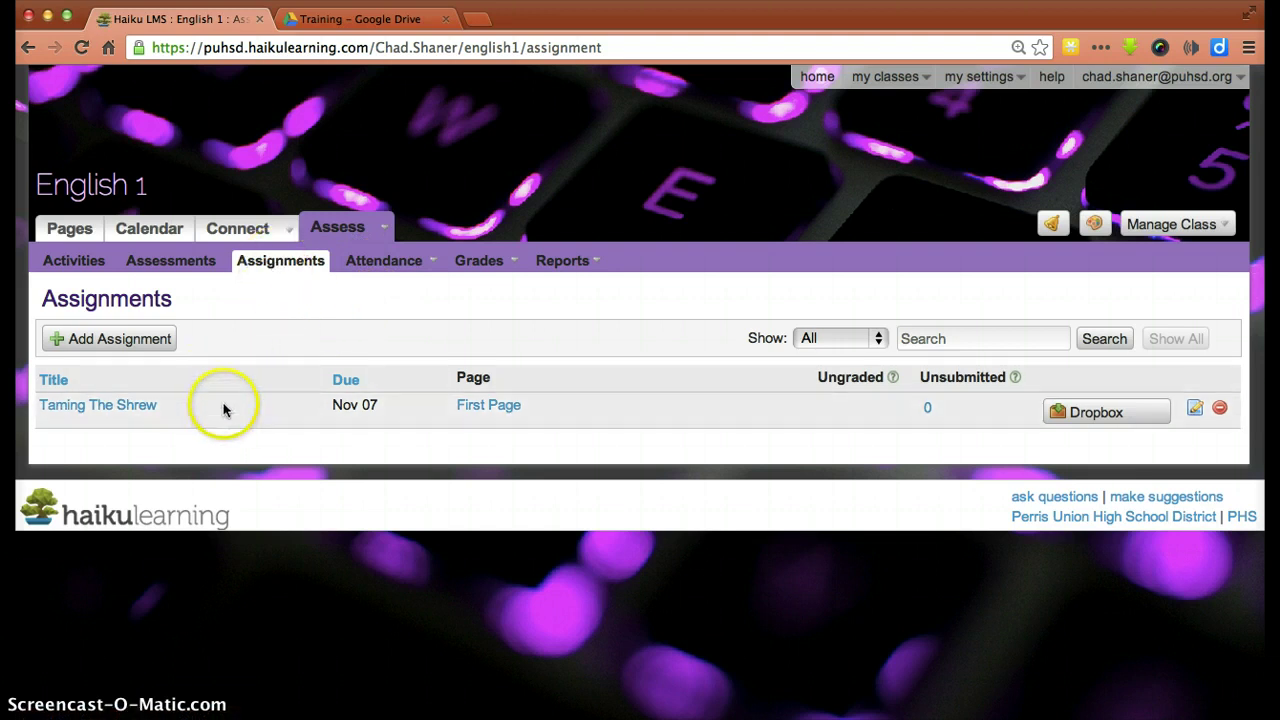
{"action": "left_click", "coordinate": [1073, 420]}
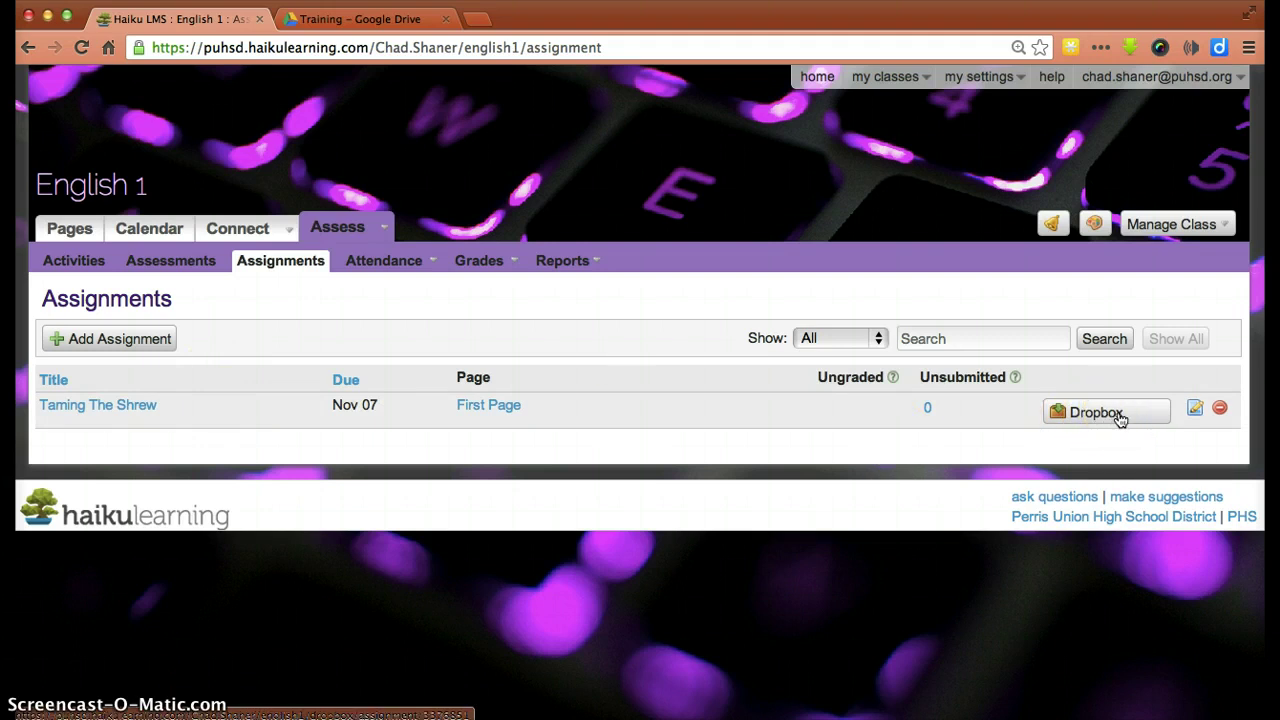
{"action": "left_click", "coordinate": [1120, 418]}
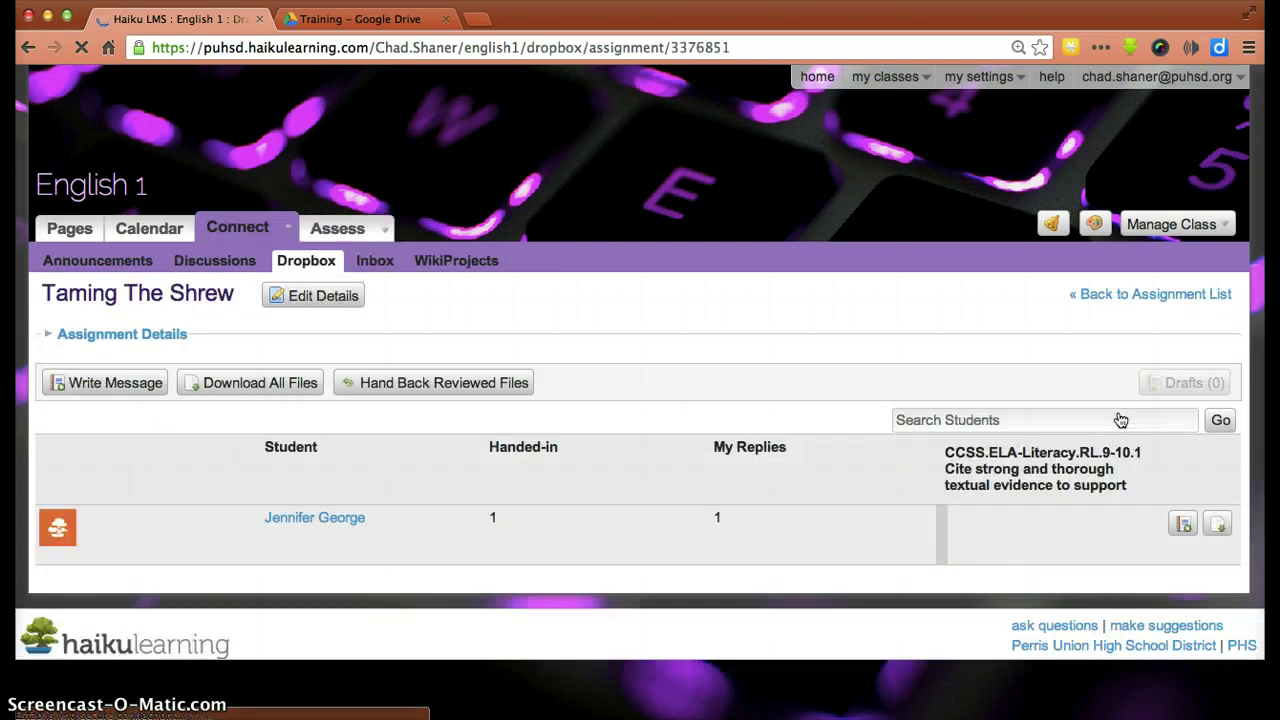
{"action": "left_click", "coordinate": [802, 404]}
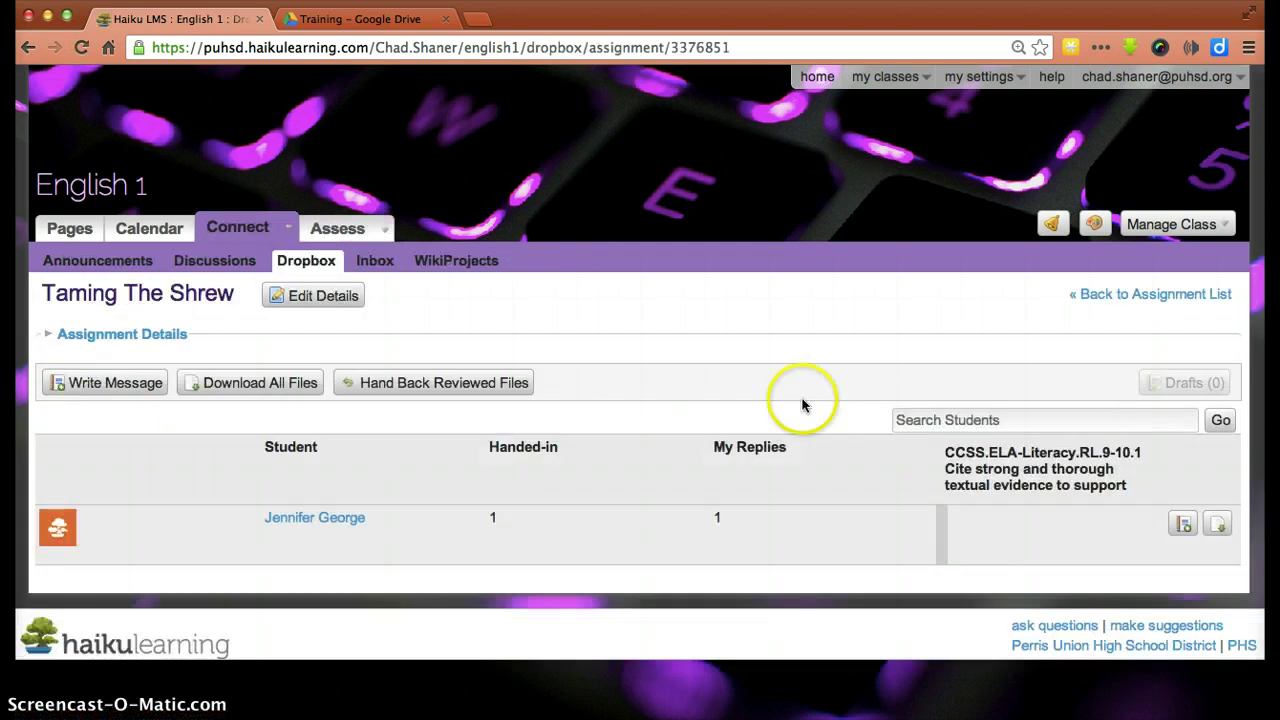
Open the student's submitted file "Morning Announcements week of 10-28-13" for annotation.
{"action": "left_click", "coordinate": [444, 463]}
{"action": "left_click", "coordinate": [333, 520]}
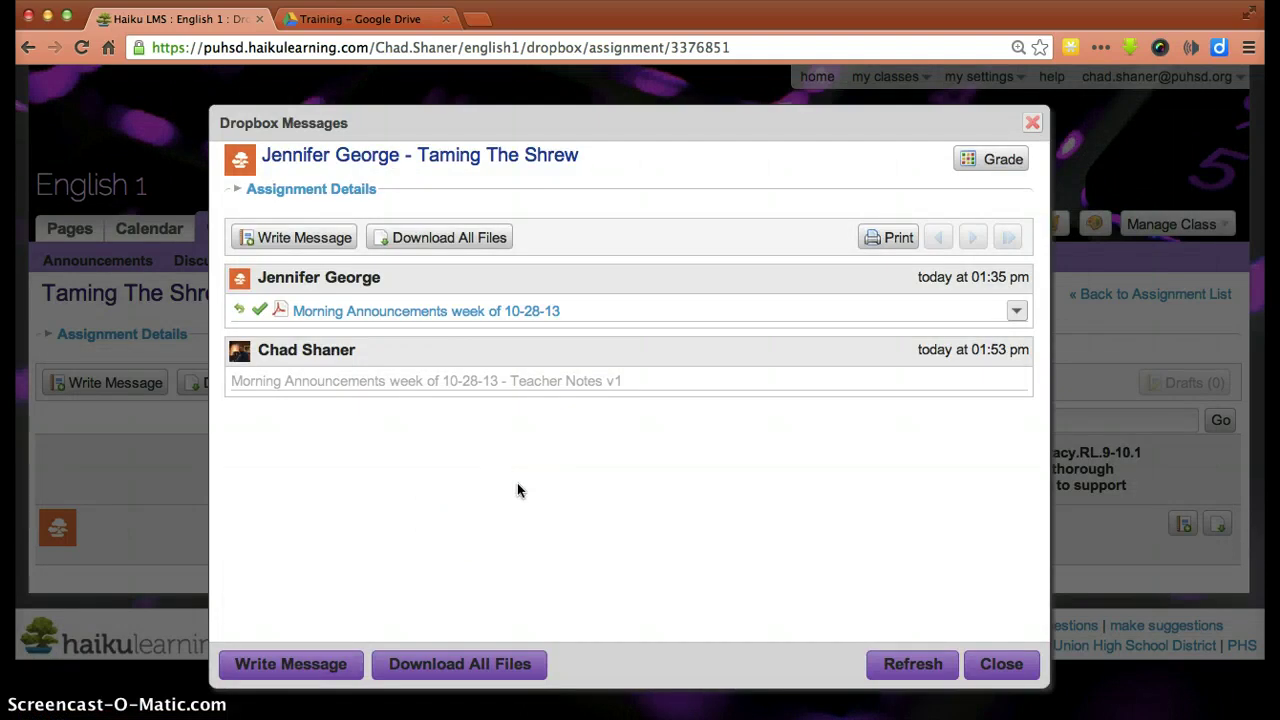
{"action": "left_click", "coordinate": [433, 312]}
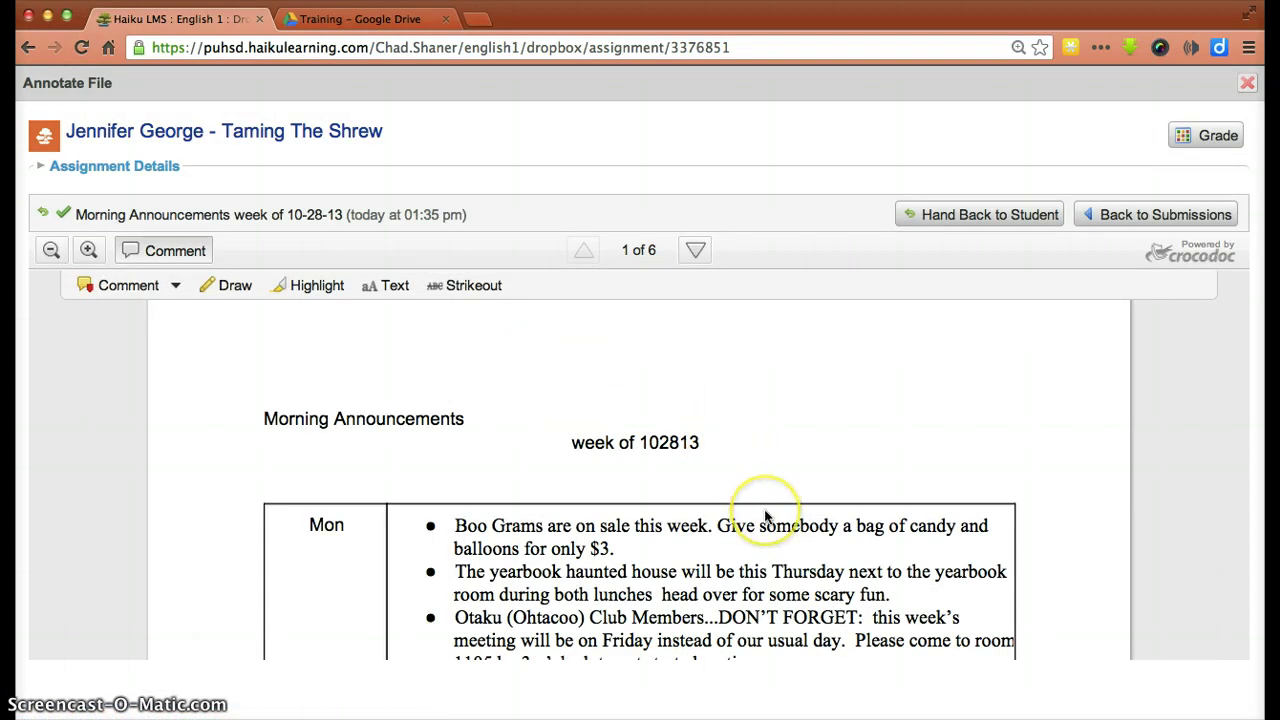
Add a point comment reading "Nice job!" at the word "house" in the yearbook haunted house bullet.
{"action": "scroll", "coordinate": [765, 515], "scroll_direction": "down", "scroll_amount": 3}
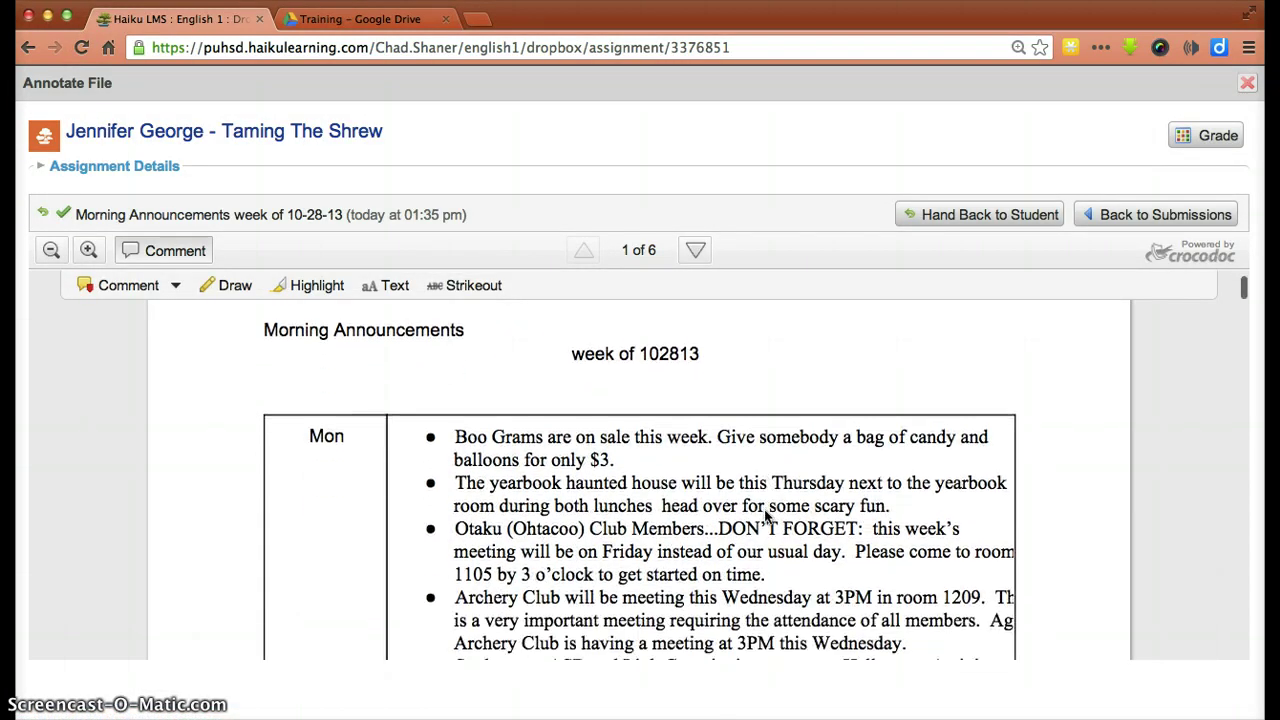
{"action": "scroll", "coordinate": [765, 515], "scroll_direction": "down", "scroll_amount": 3}
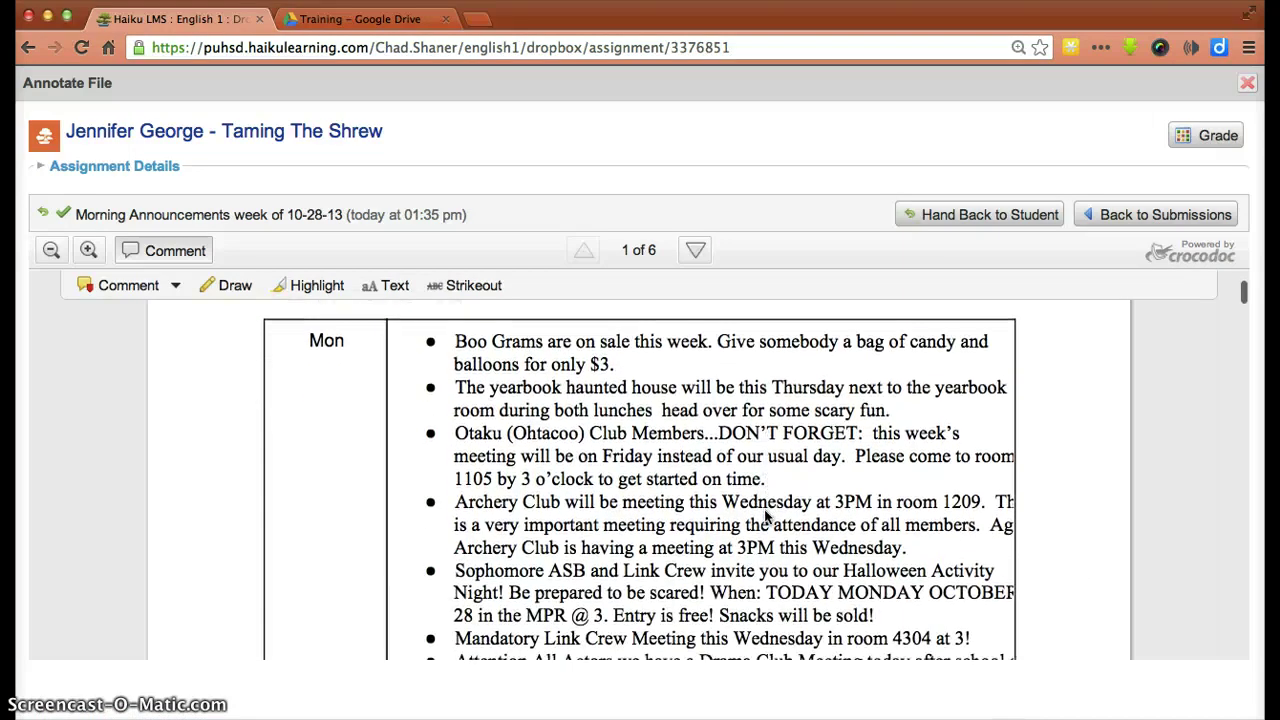
{"action": "scroll", "coordinate": [765, 515], "scroll_direction": "up", "scroll_amount": 1}
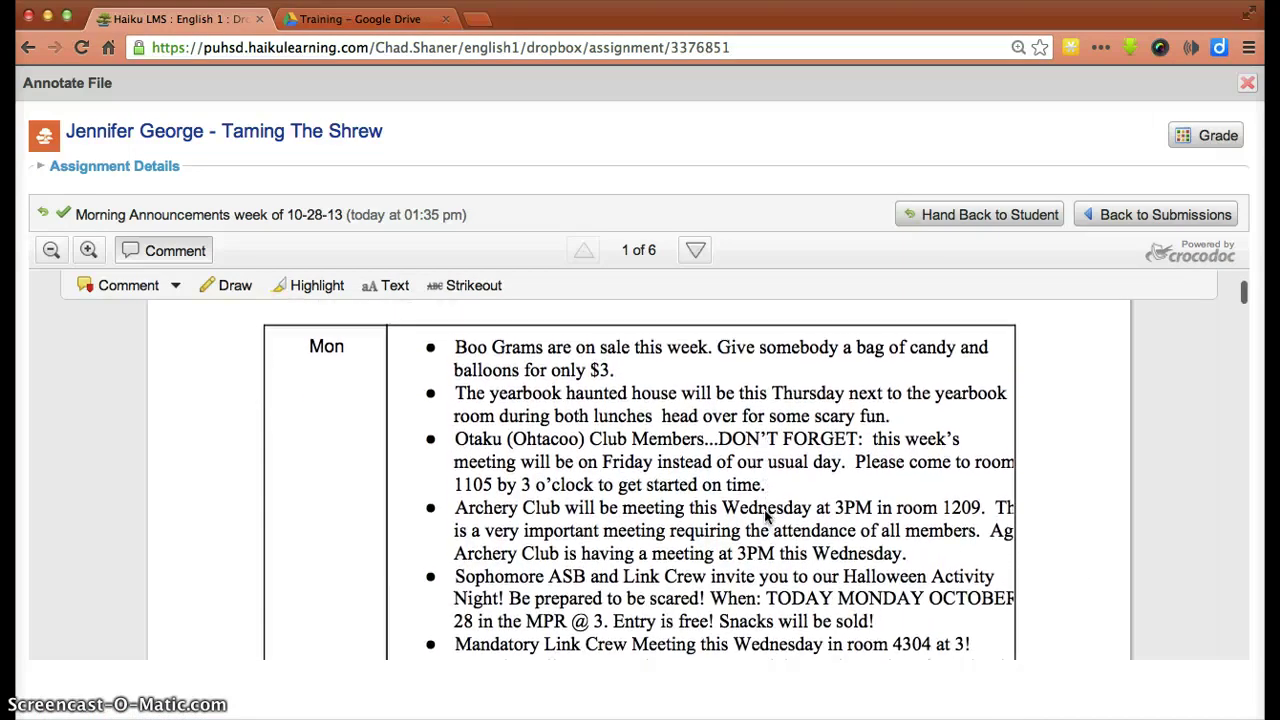
{"action": "scroll", "coordinate": [767, 516], "scroll_direction": "up", "scroll_amount": 1}
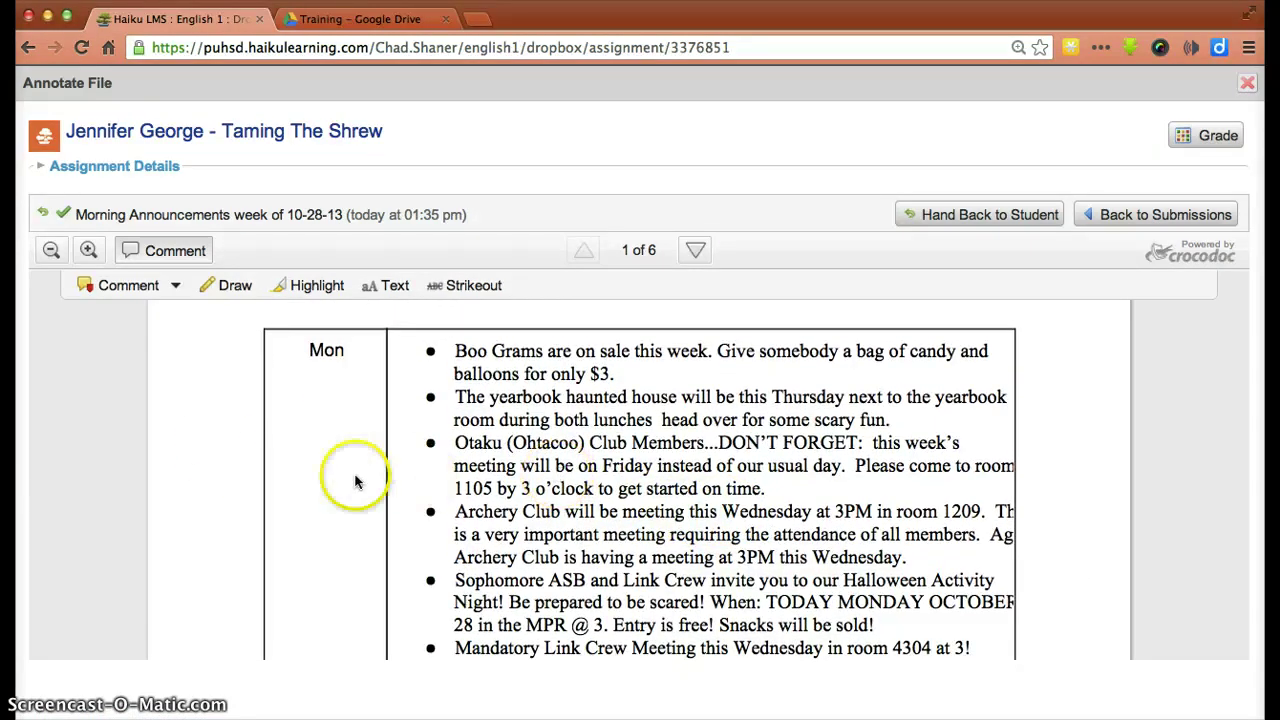
{"action": "left_click", "coordinate": [175, 290]}
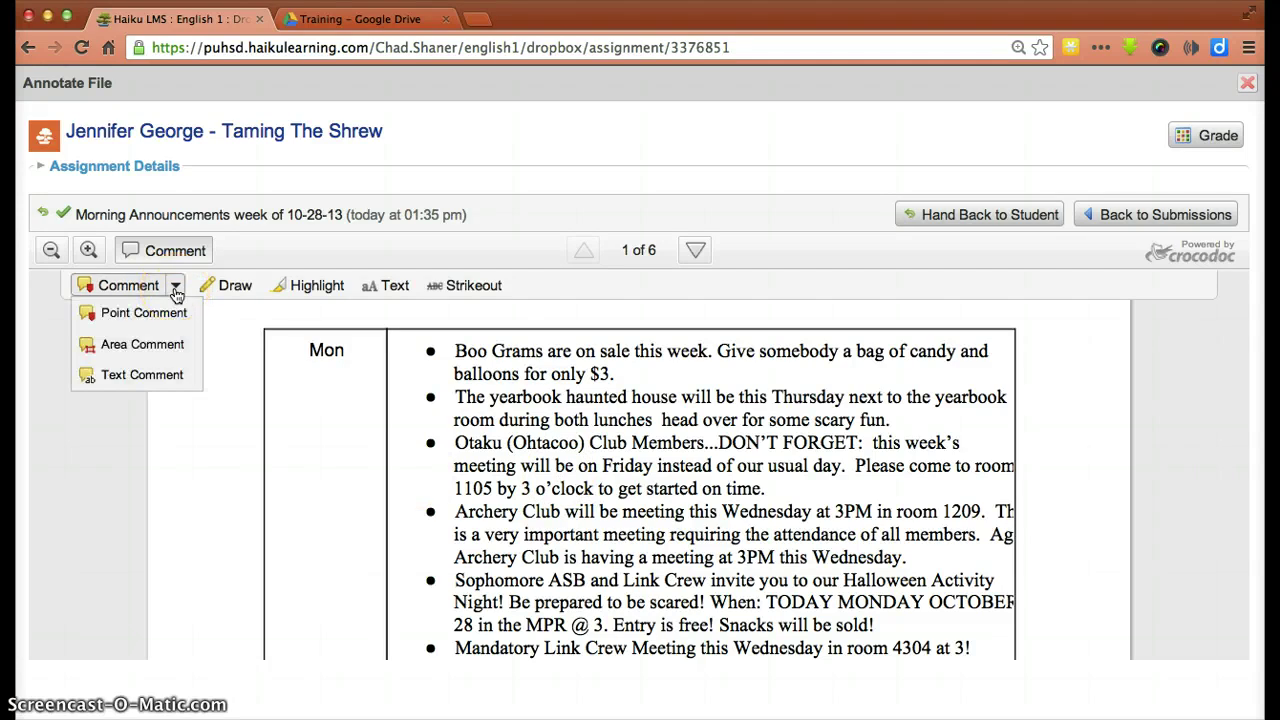
{"action": "left_click", "coordinate": [158, 312]}
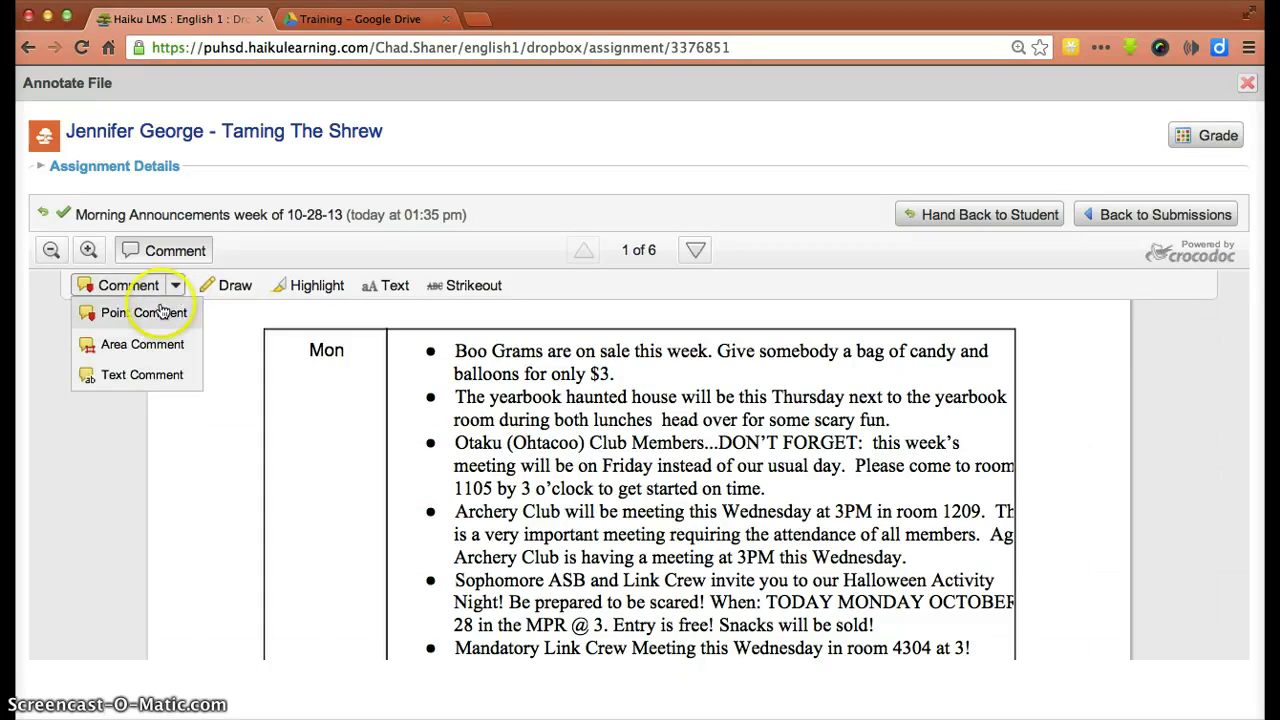
{"action": "left_click", "coordinate": [418, 383]}
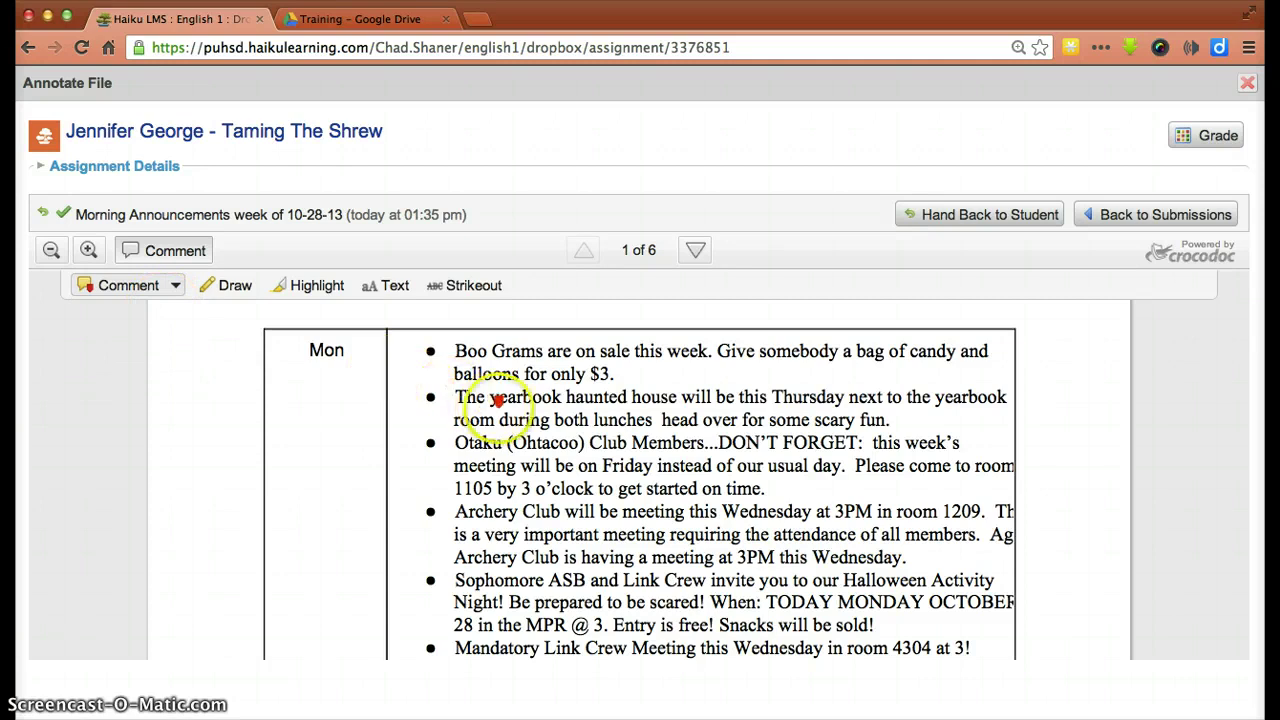
{"action": "left_click", "coordinate": [630, 390]}
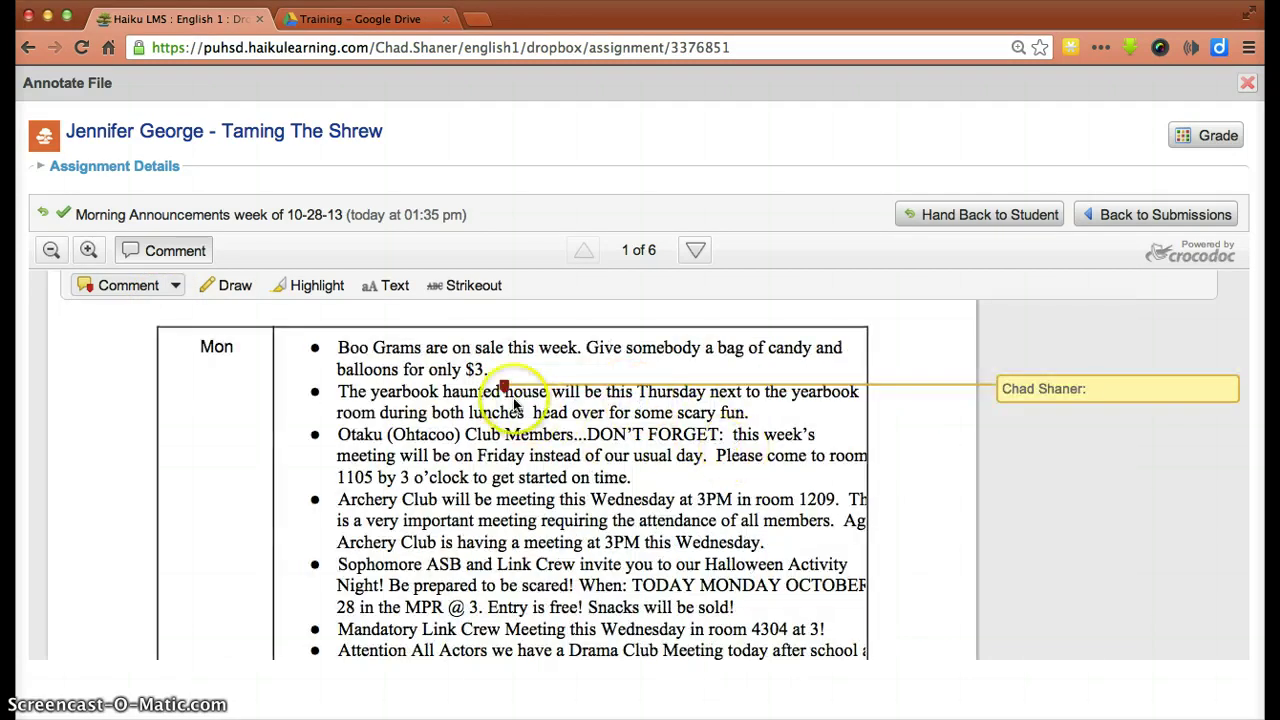
{"action": "left_click", "coordinate": [1110, 383]}
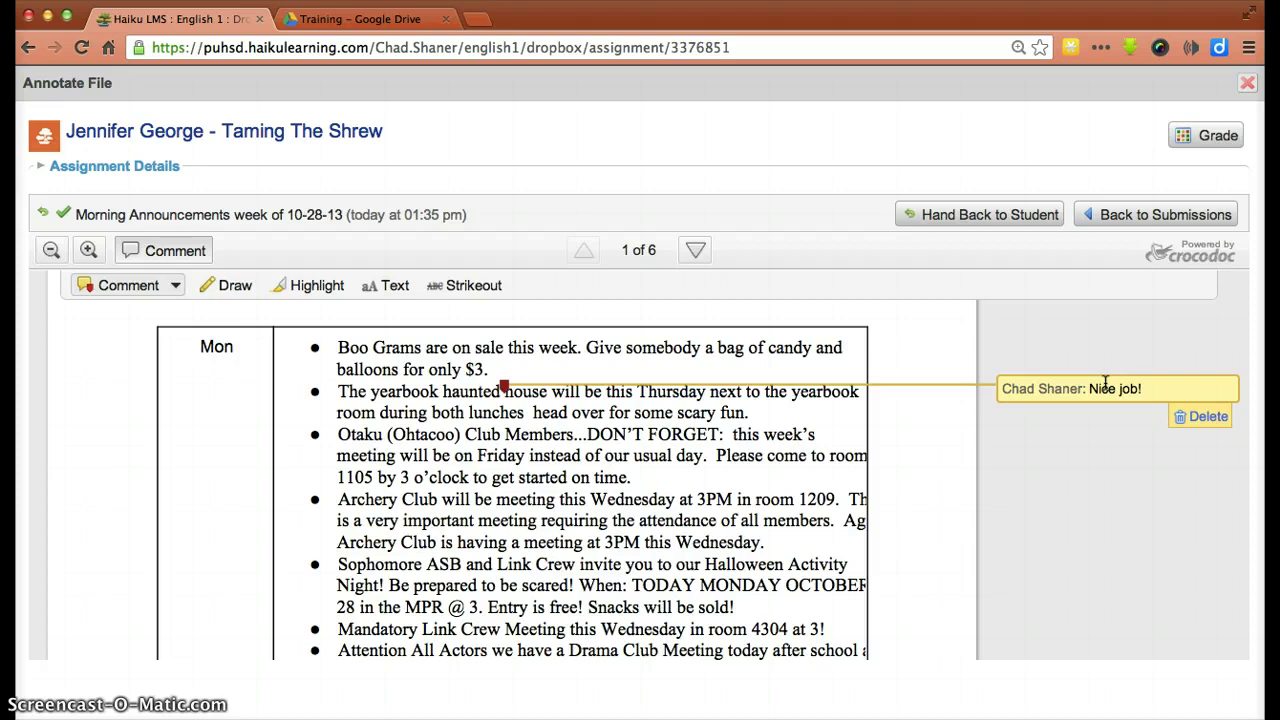
Add an area comment around the whole Otaku Club bullet with the text "good work!".
{"action": "left_click", "coordinate": [176, 285]}
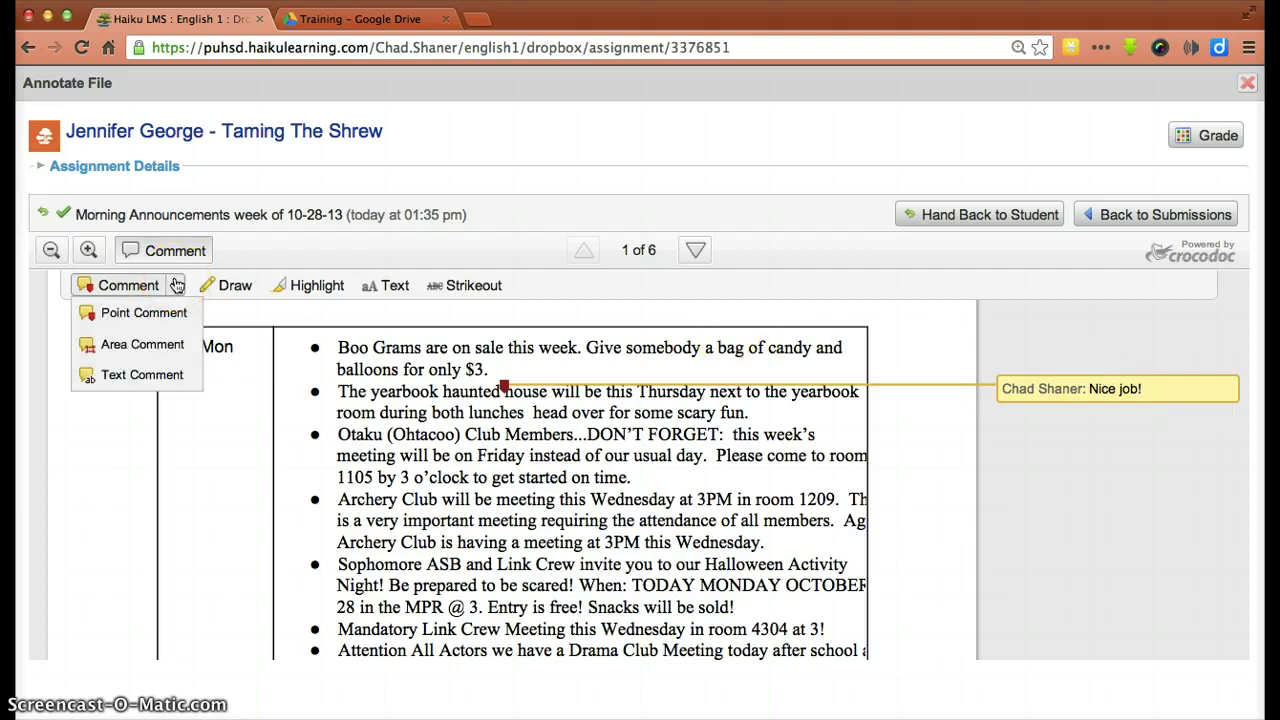
{"action": "left_click", "coordinate": [157, 350]}
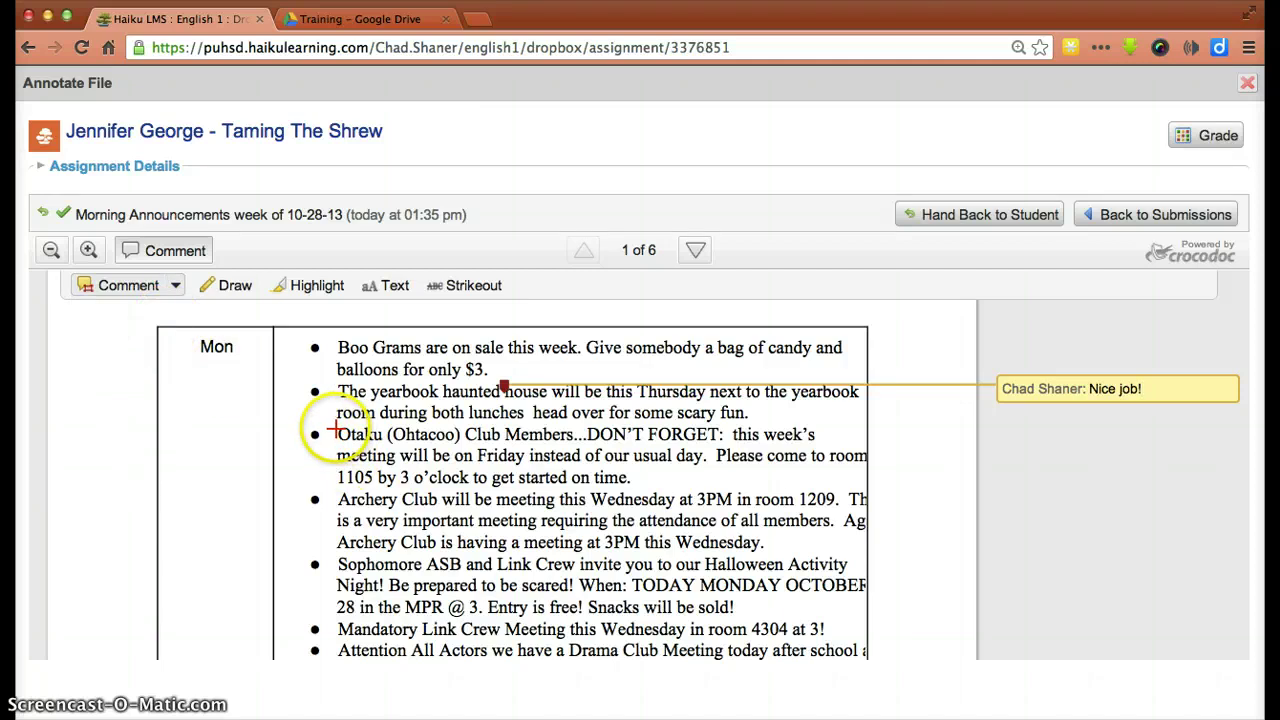
{"action": "left_click_drag", "start_coordinate": [335, 430], "coordinate": [648, 466]}
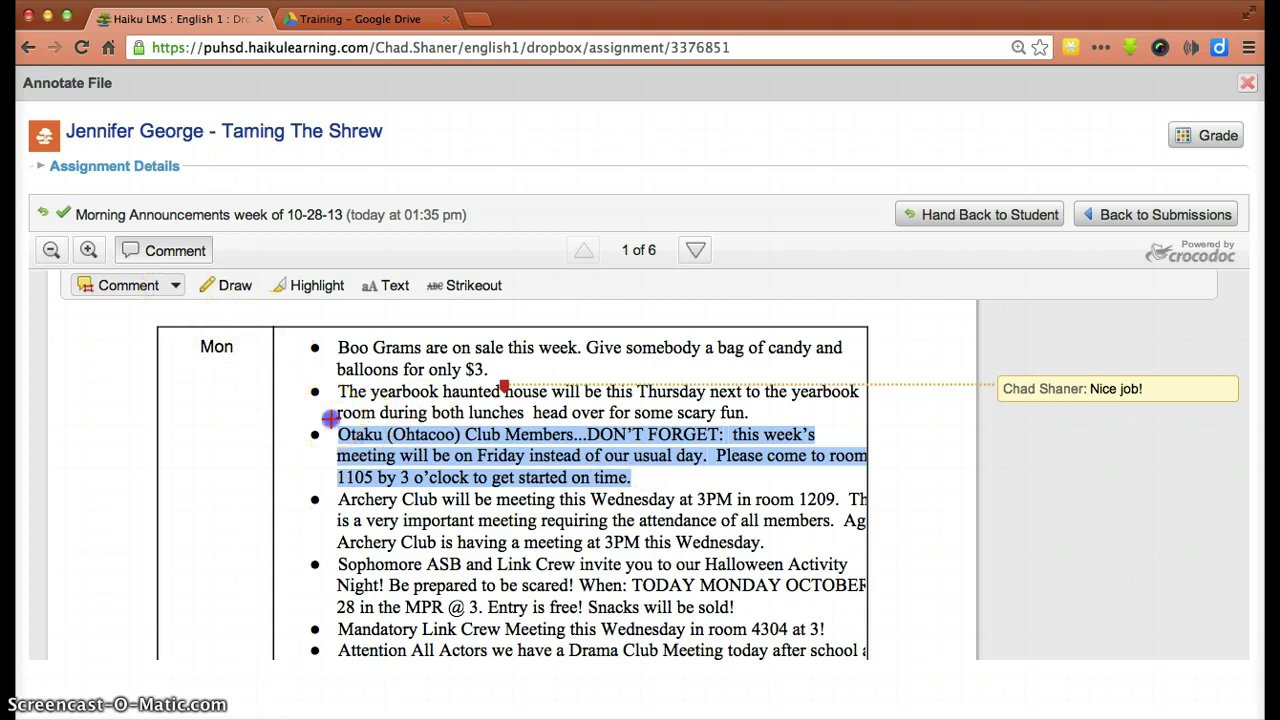
{"action": "left_click_drag", "start_coordinate": [330, 420], "coordinate": [870, 492]}
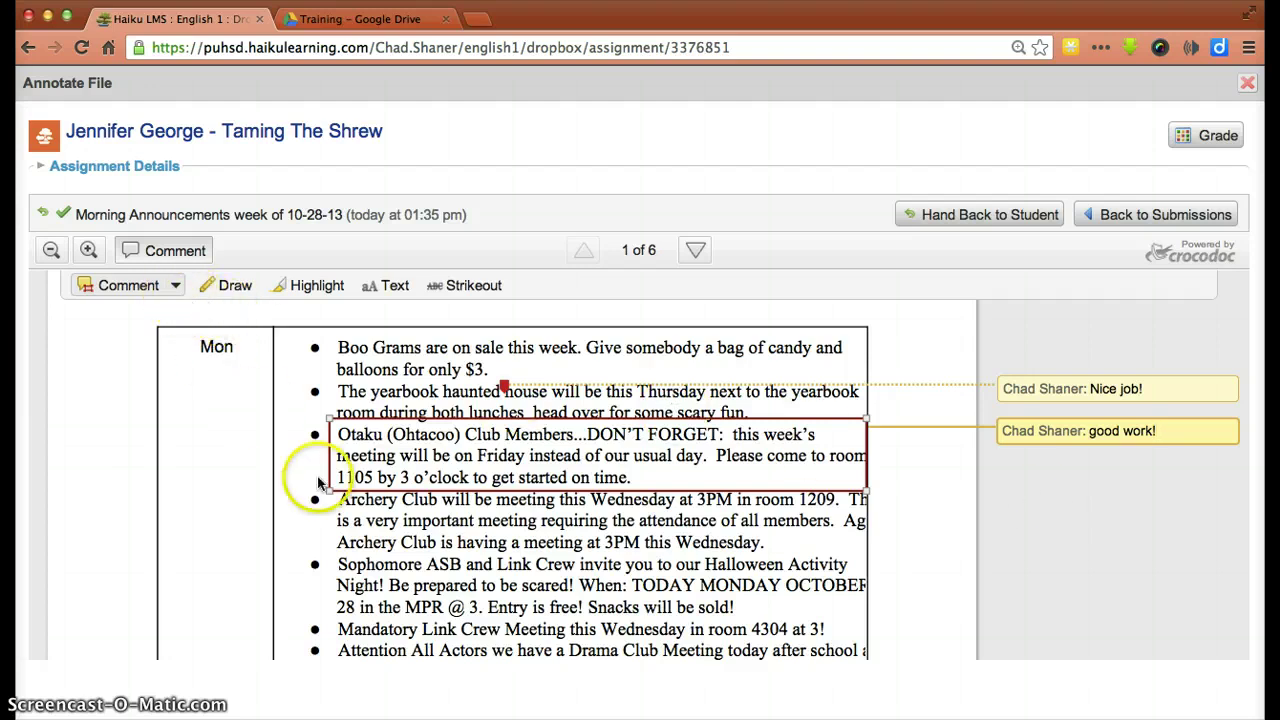
Add a yellow text comment on "ASB and Link Crew" in the Sophomore bullet, reading "needs revision.".
{"action": "left_click", "coordinate": [174, 289]}
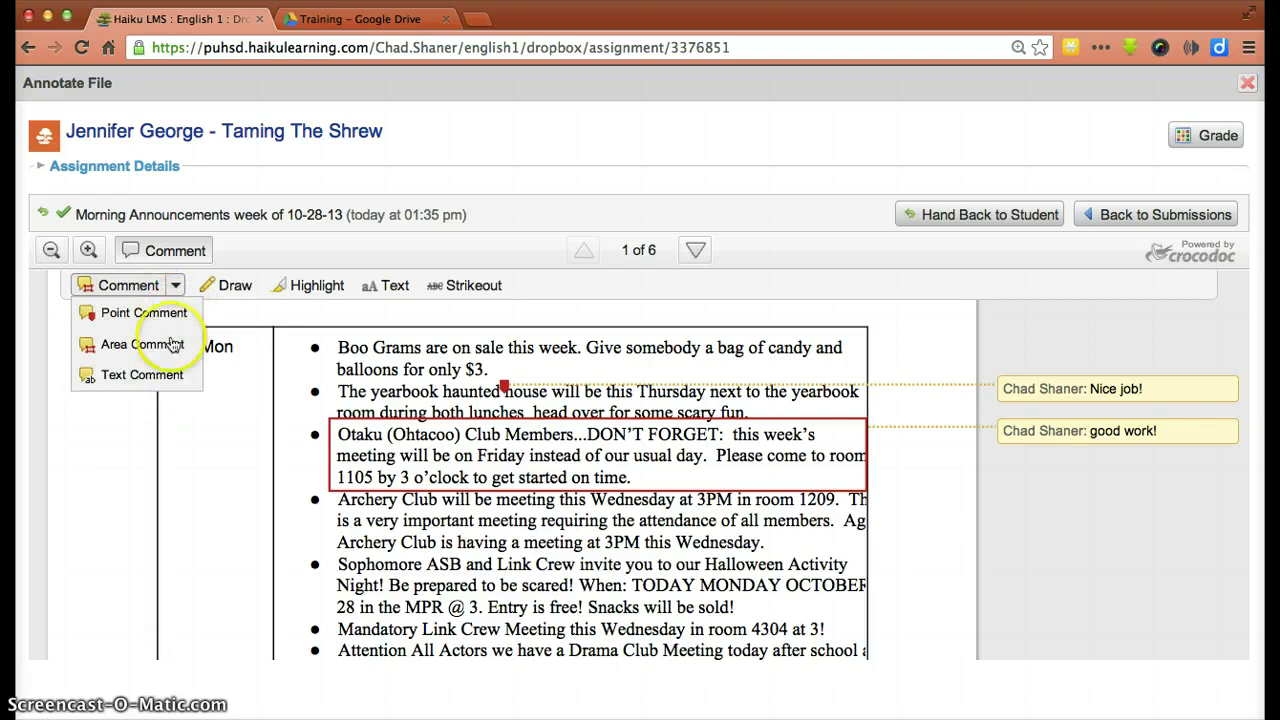
{"action": "left_click", "coordinate": [166, 374]}
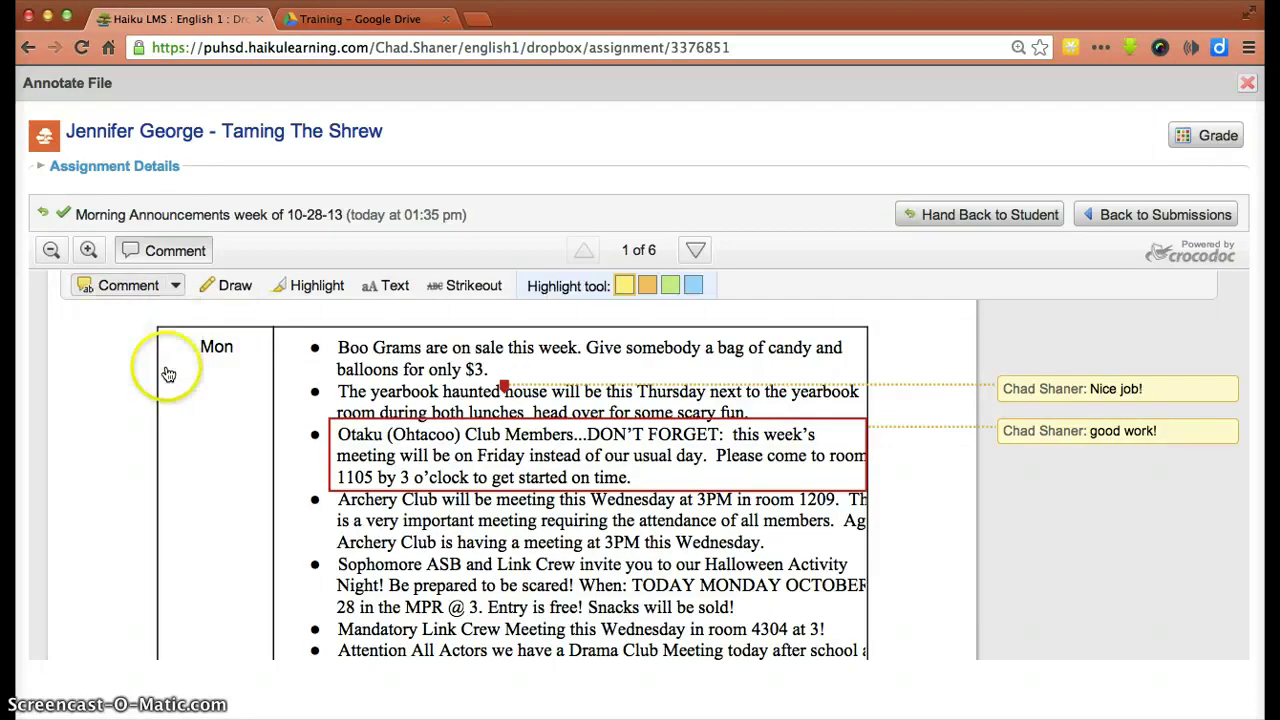
{"action": "left_click_drag", "start_coordinate": [418, 565], "coordinate": [575, 566]}
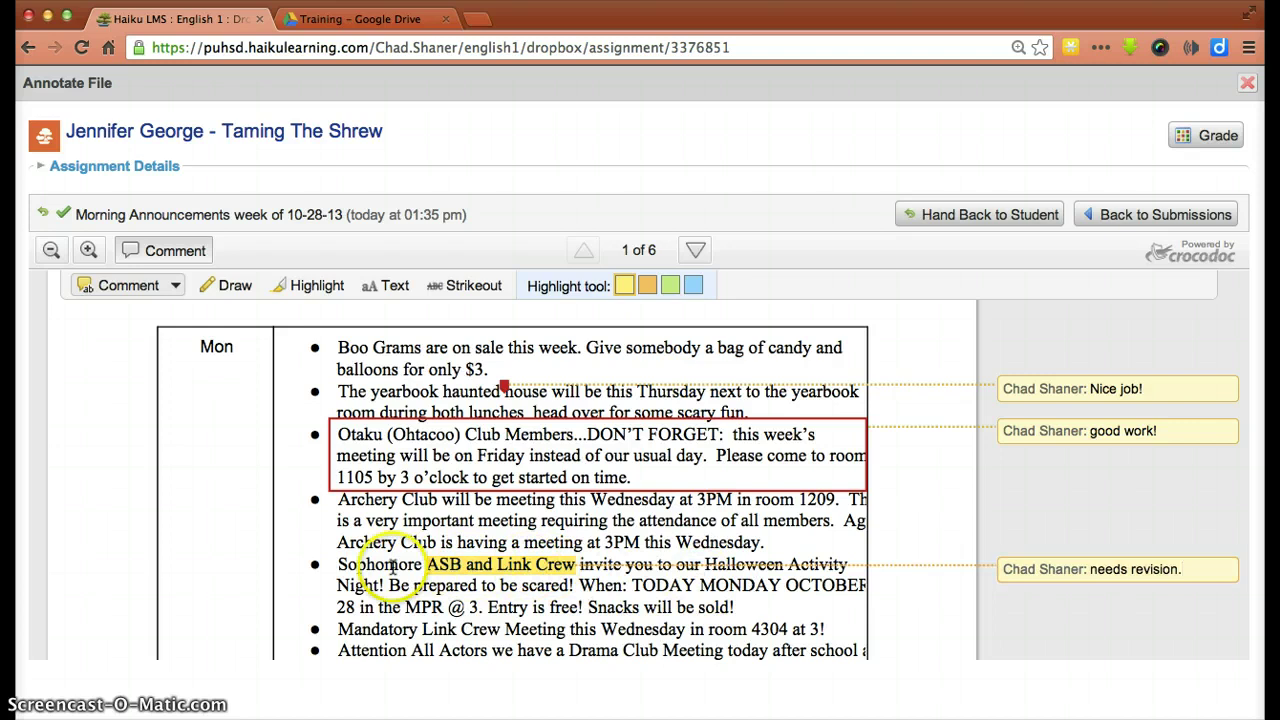
Draw a blue circle around "Boo" in the first bullet and a blue underline beneath "Mon".
{"action": "left_click", "coordinate": [236, 288]}
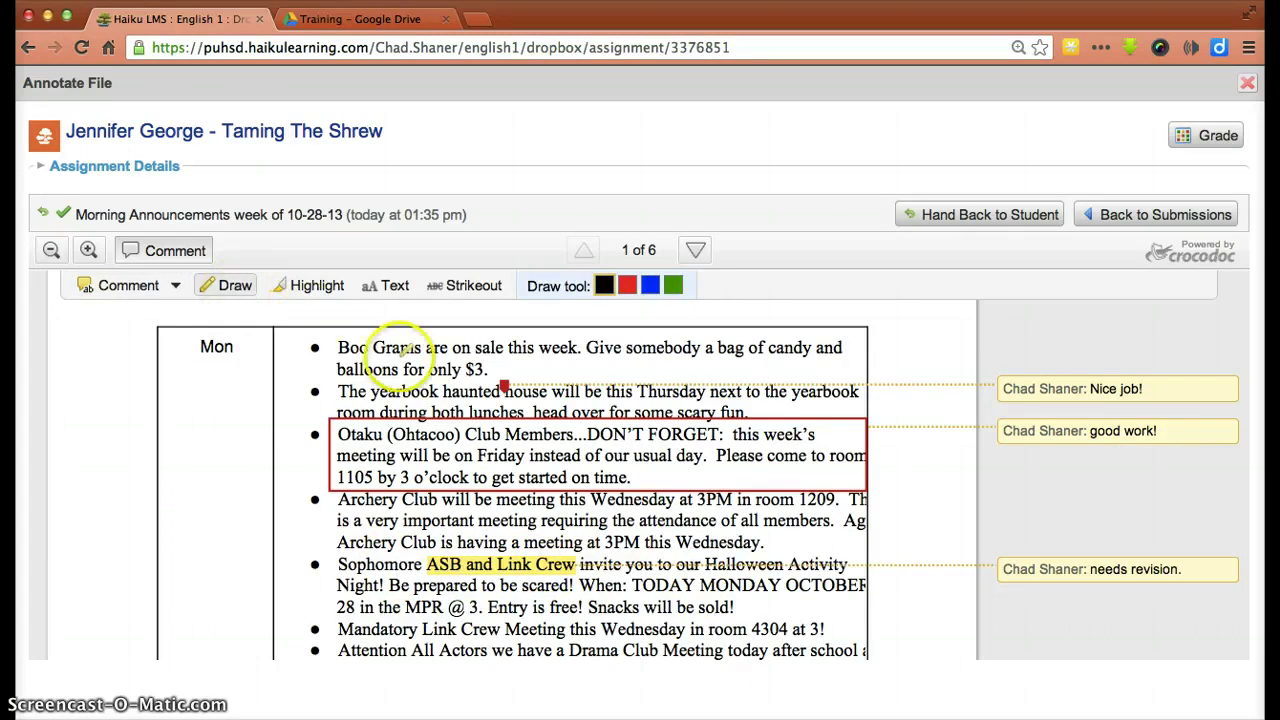
{"action": "left_click", "coordinate": [627, 287]}
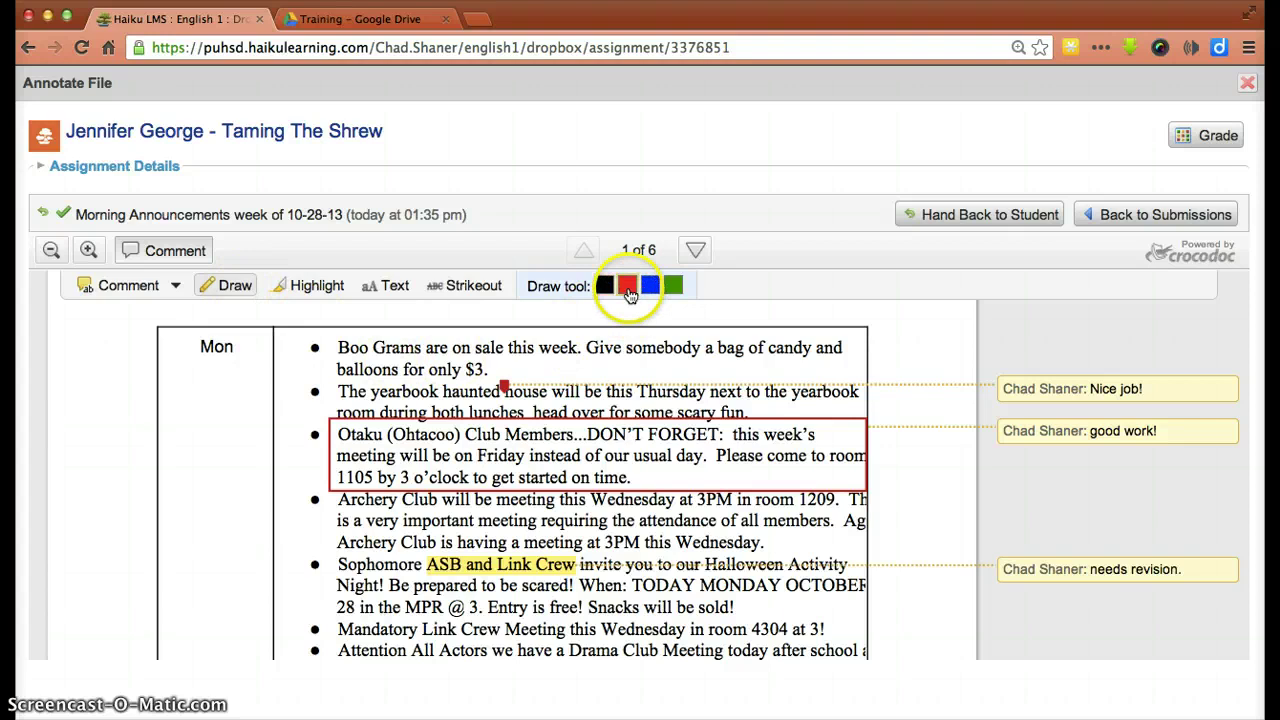
{"action": "left_click", "coordinate": [650, 287]}
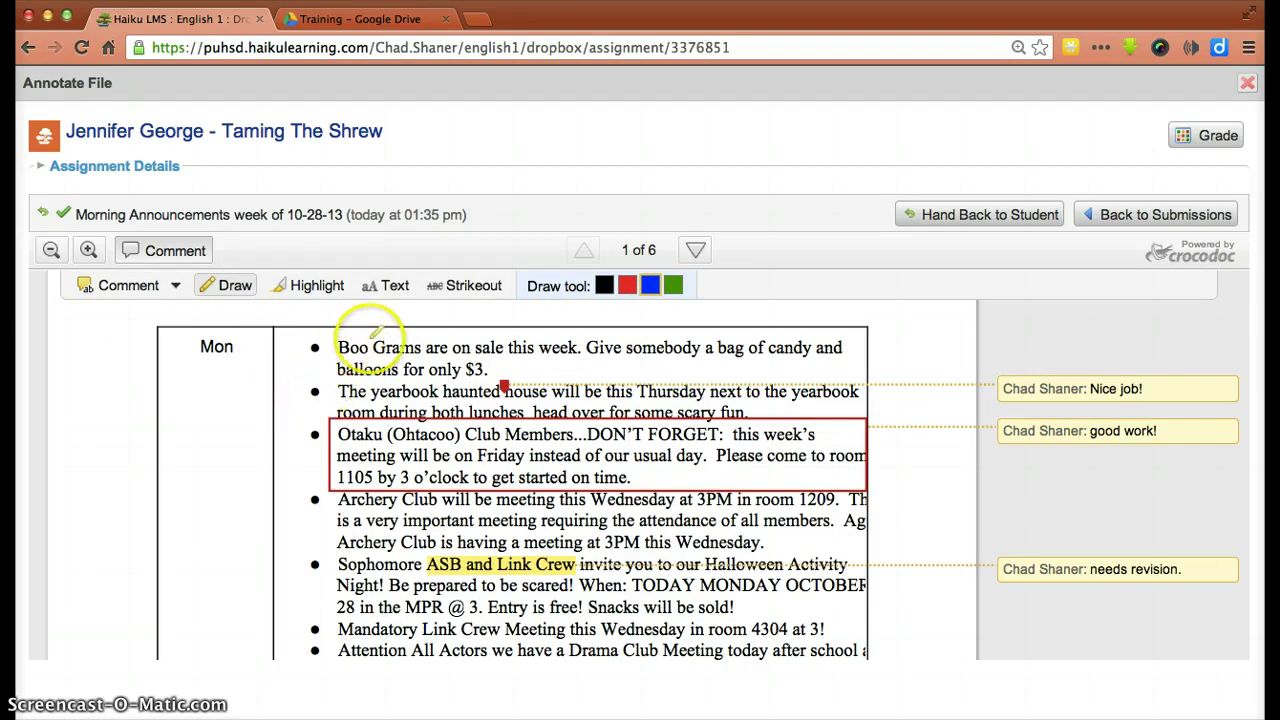
{"action": "mouse_move", "coordinate": [370, 334]}
{"action": "left_mouse_down"}
{"action": "mouse_move", "coordinate": [328, 342]}
{"action": "mouse_move", "coordinate": [331, 358]}
{"action": "mouse_move", "coordinate": [366, 368]}
{"action": "mouse_move", "coordinate": [378, 346]}
{"action": "mouse_move", "coordinate": [368, 336]}
{"action": "left_mouse_up"}
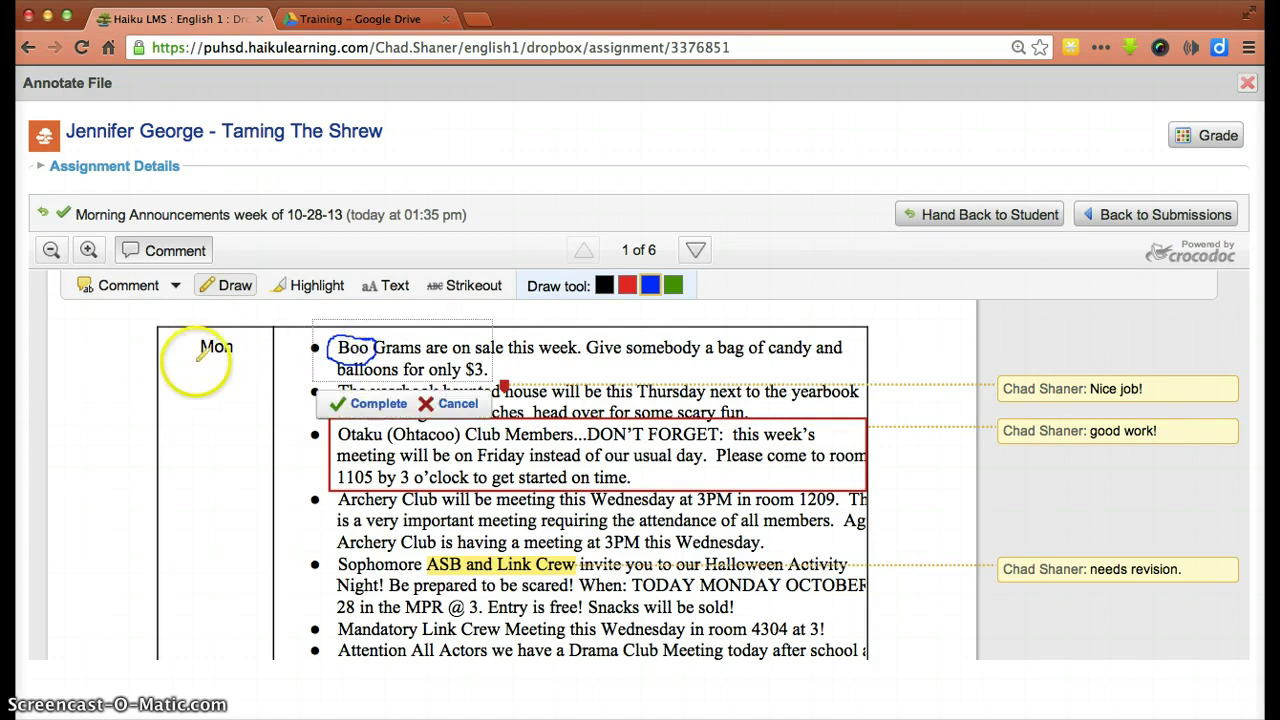
{"action": "left_click_drag", "start_coordinate": [198, 362], "coordinate": [238, 366]}
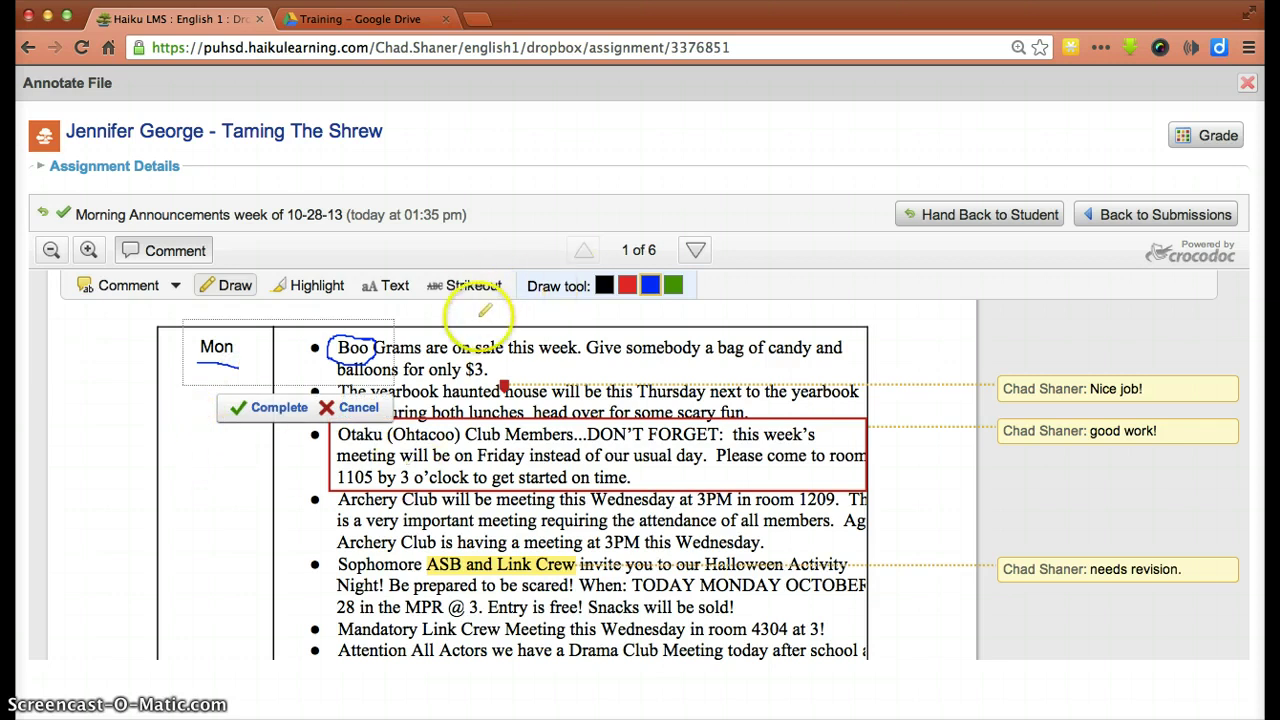
Highlight the words "Mandatory Link Crew" in green.
{"action": "left_click", "coordinate": [289, 284]}
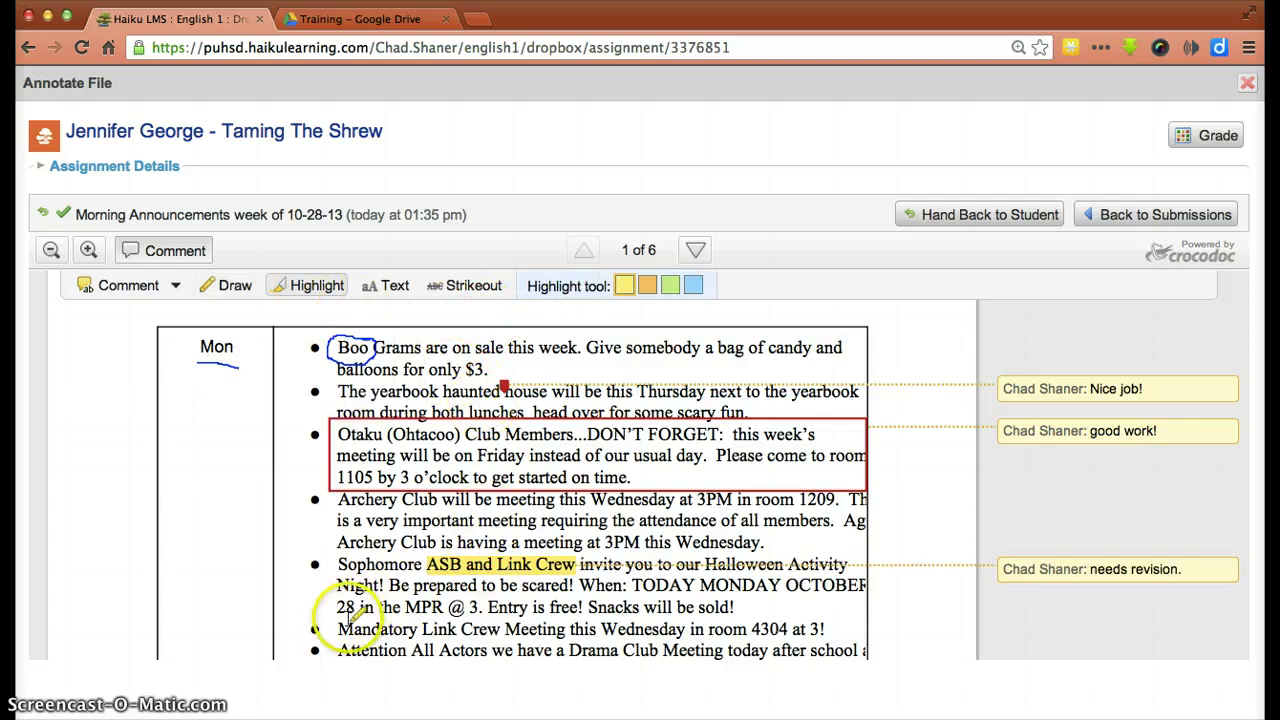
{"action": "left_click", "coordinate": [670, 286]}
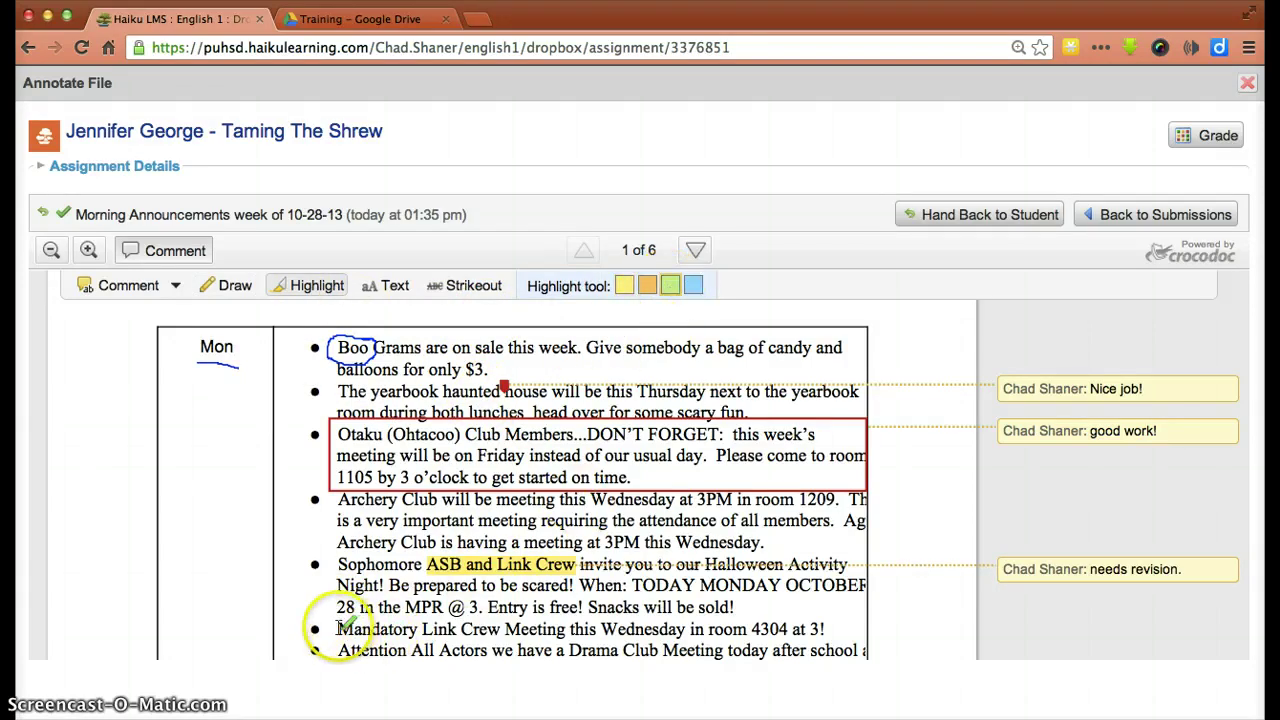
{"action": "left_click_drag", "start_coordinate": [340, 628], "coordinate": [500, 625]}
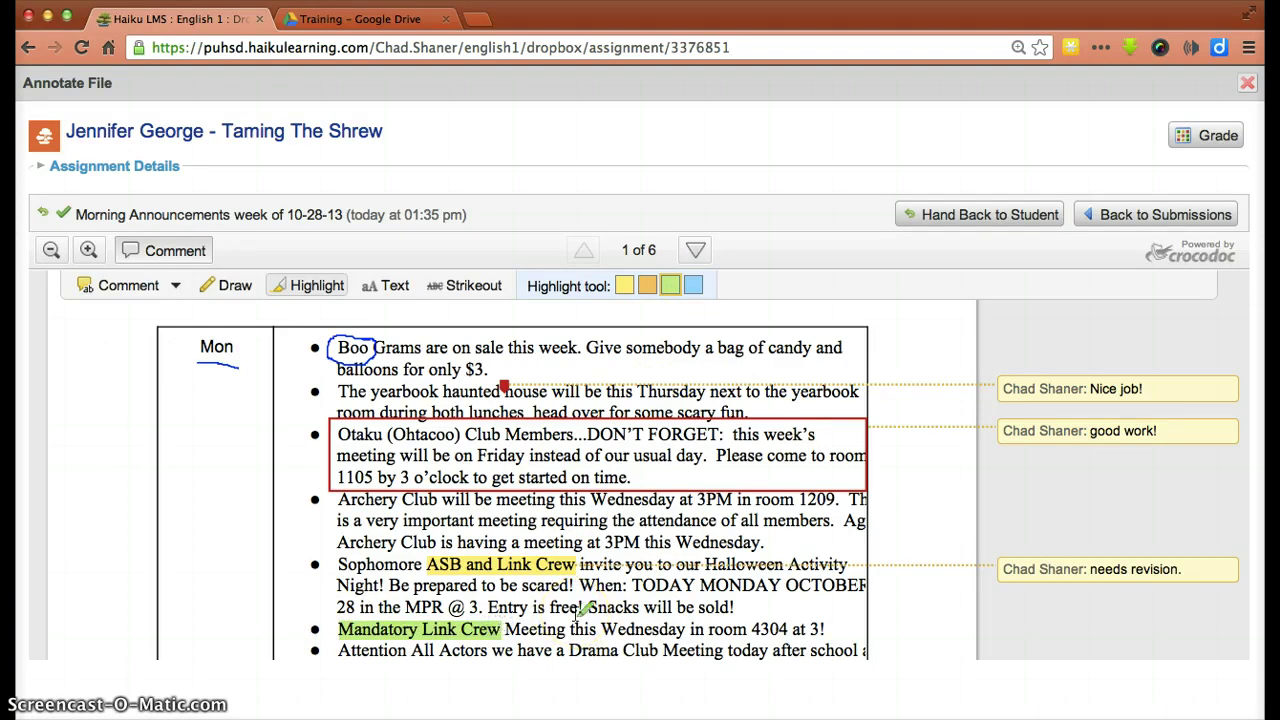
Add the green text note "This is a good point!" in the Mon column beside the Mandatory Link Crew bullet.
{"action": "left_click", "coordinate": [390, 288]}
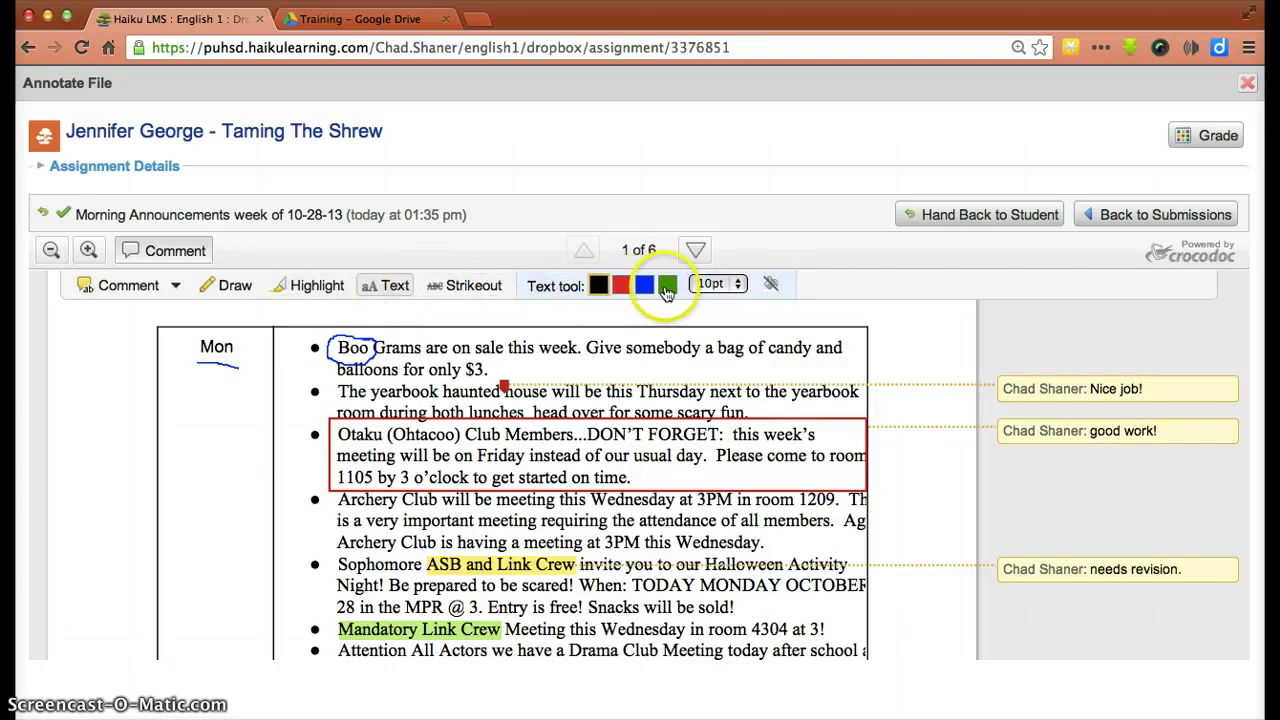
{"action": "left_click", "coordinate": [667, 285]}
{"action": "left_click", "coordinate": [398, 477]}
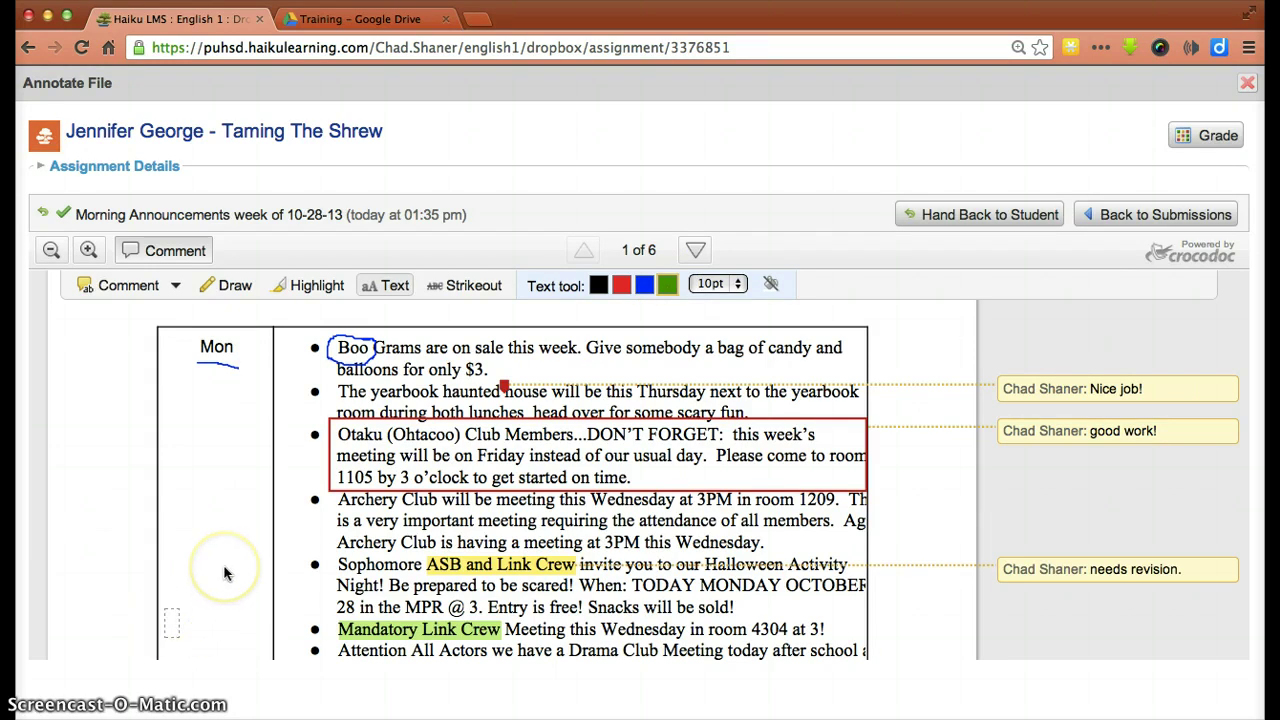
{"action": "type", "text": "This is a goo"}
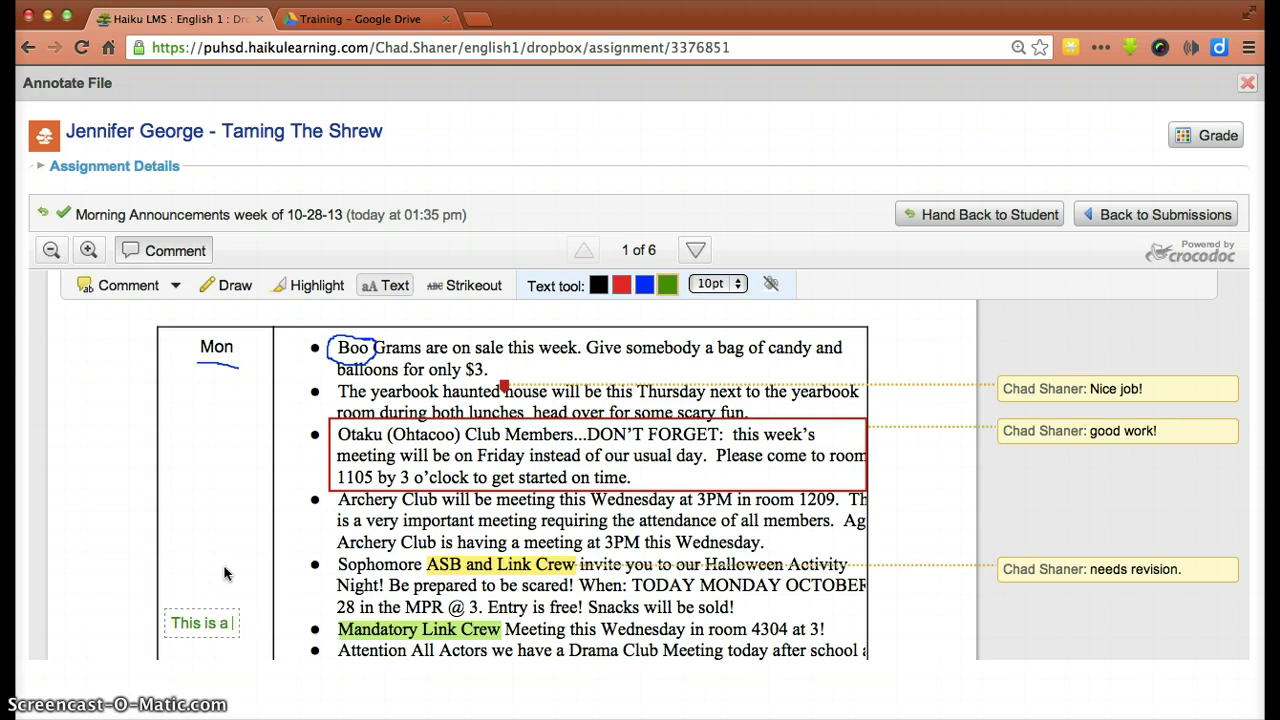
{"action": "type", "text": "d point!"}
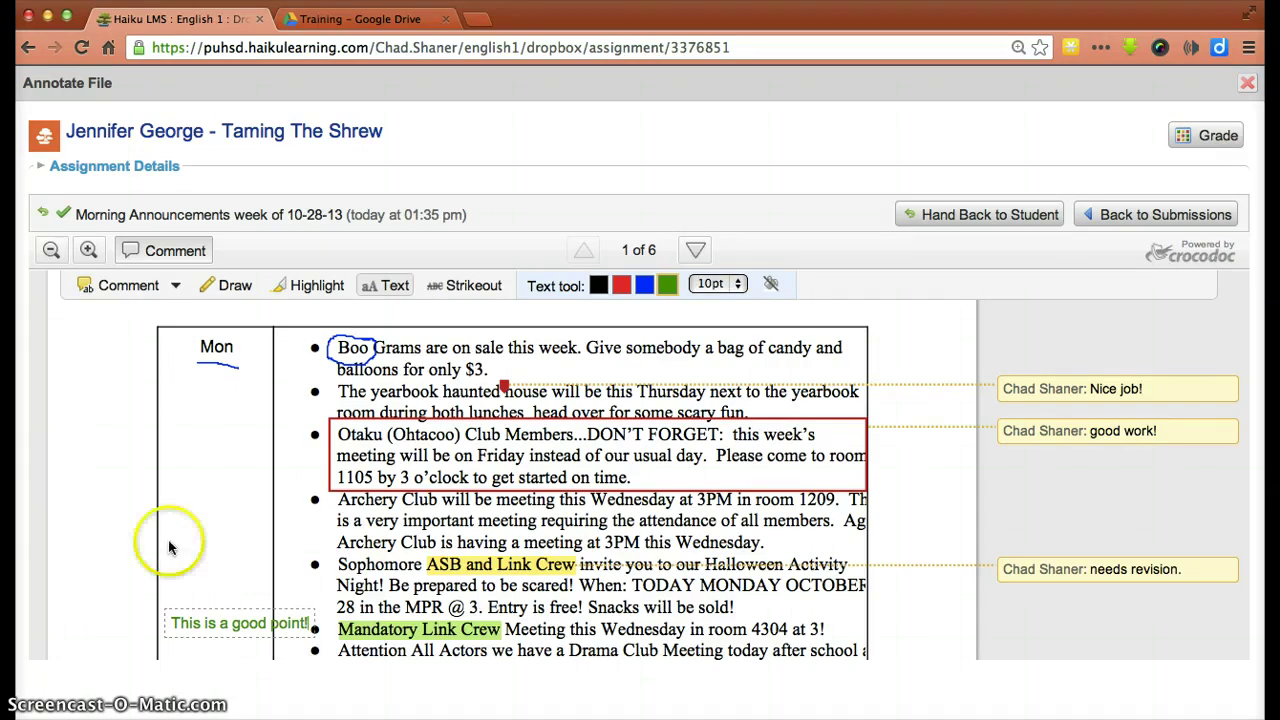
{"action": "left_click", "coordinate": [228, 288]}
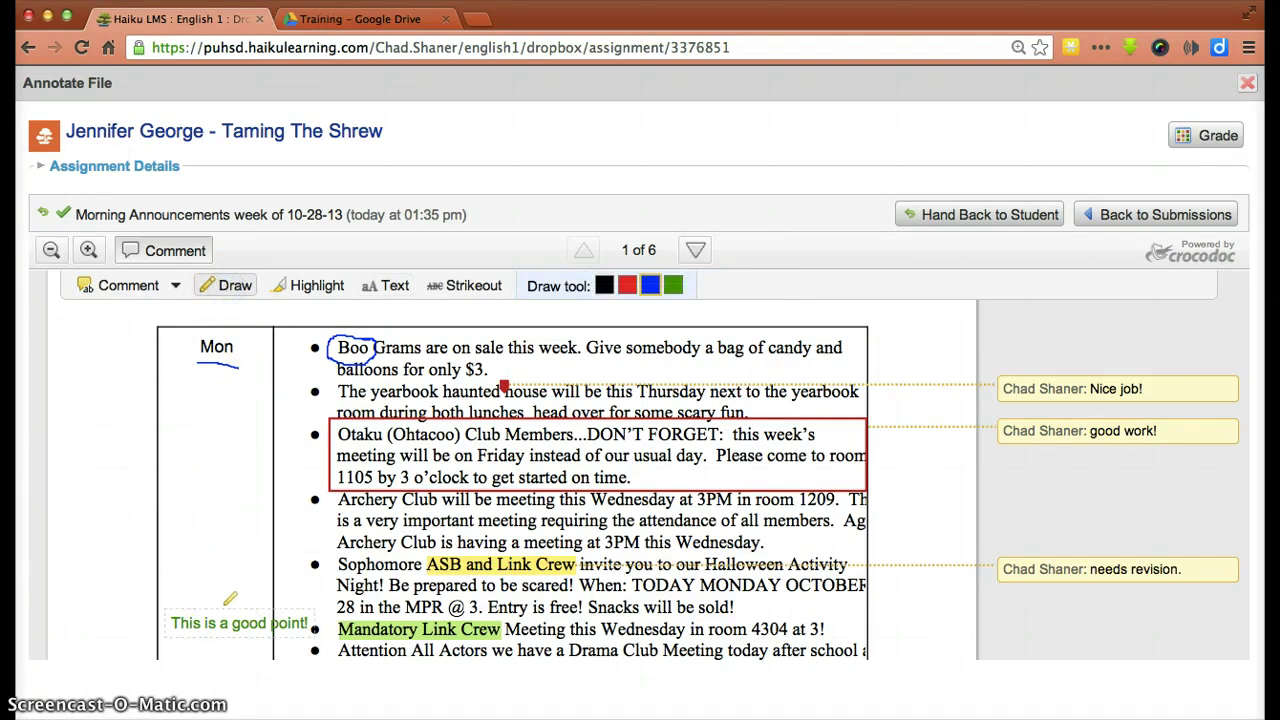
Draw a blue arrow from the green note to the Mandatory Link Crew bullet and strike out "Snacks will be sold".
{"action": "mouse_move", "coordinate": [228, 600]}
{"action": "left_mouse_down"}
{"action": "mouse_move", "coordinate": [310, 594]}
{"action": "mouse_move", "coordinate": [338, 604]}
{"action": "mouse_move", "coordinate": [326, 616]}
{"action": "left_mouse_up"}
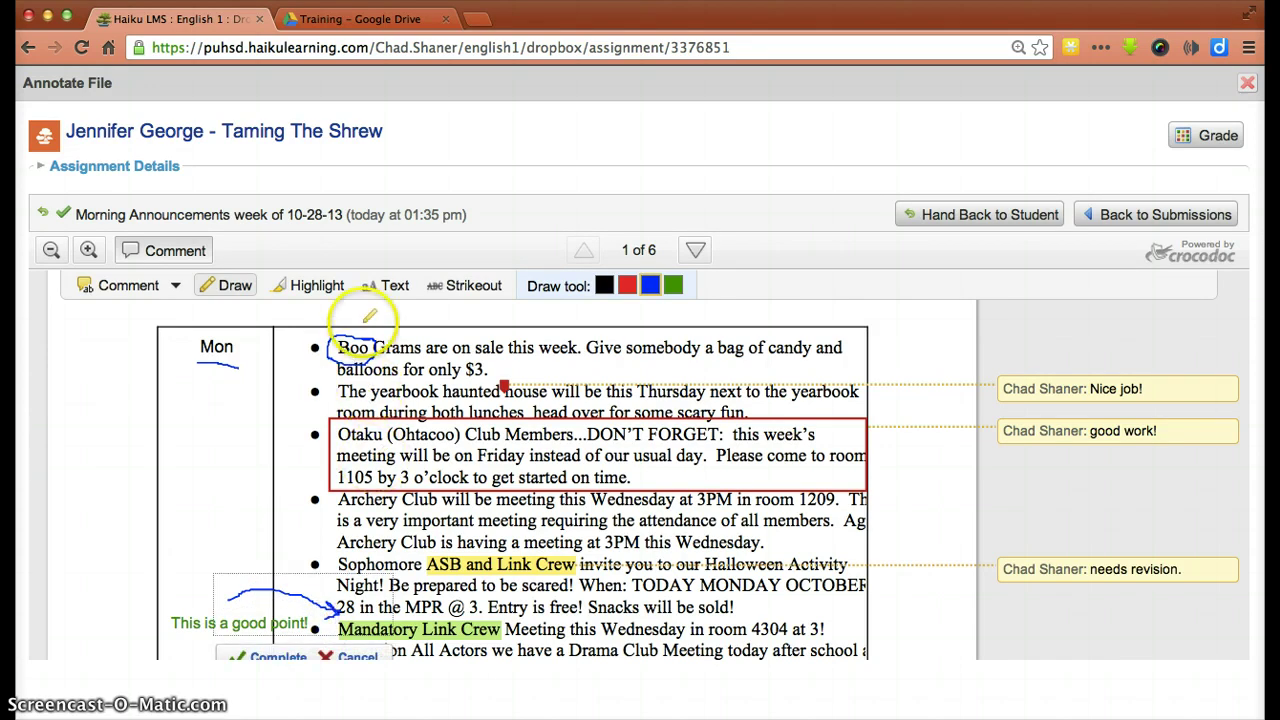
{"action": "left_click", "coordinate": [466, 289]}
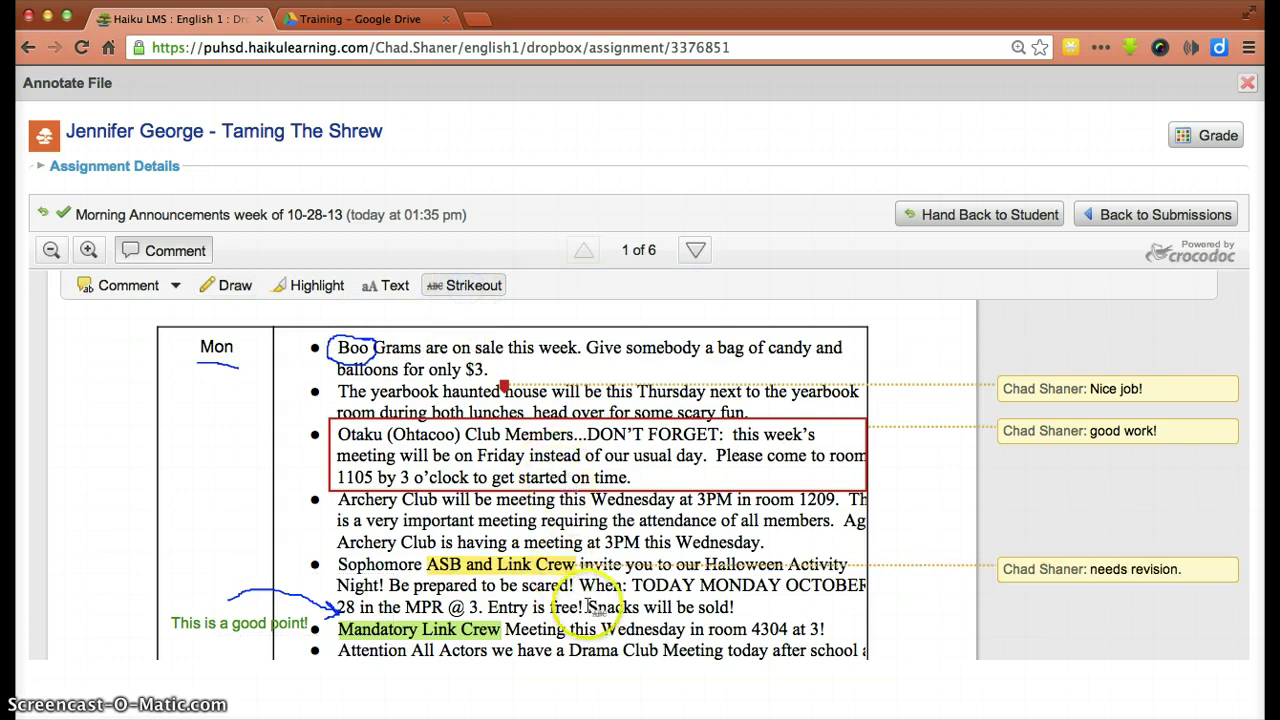
{"action": "left_click_drag", "start_coordinate": [589, 606], "coordinate": [738, 607]}
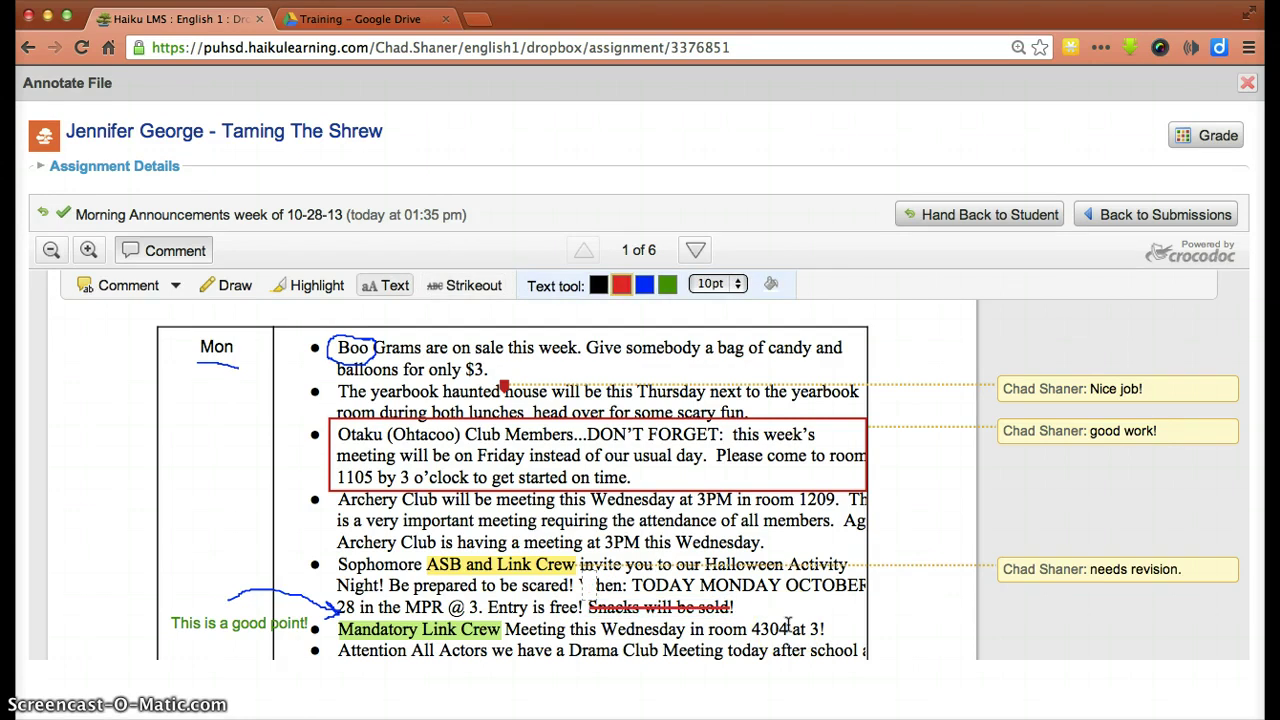
Add the red 10pt text note "leave this out." just above the struck-out words in the Sophomore bullet.
{"action": "left_click", "coordinate": [774, 620]}
{"action": "type", "text": "leave this out."}
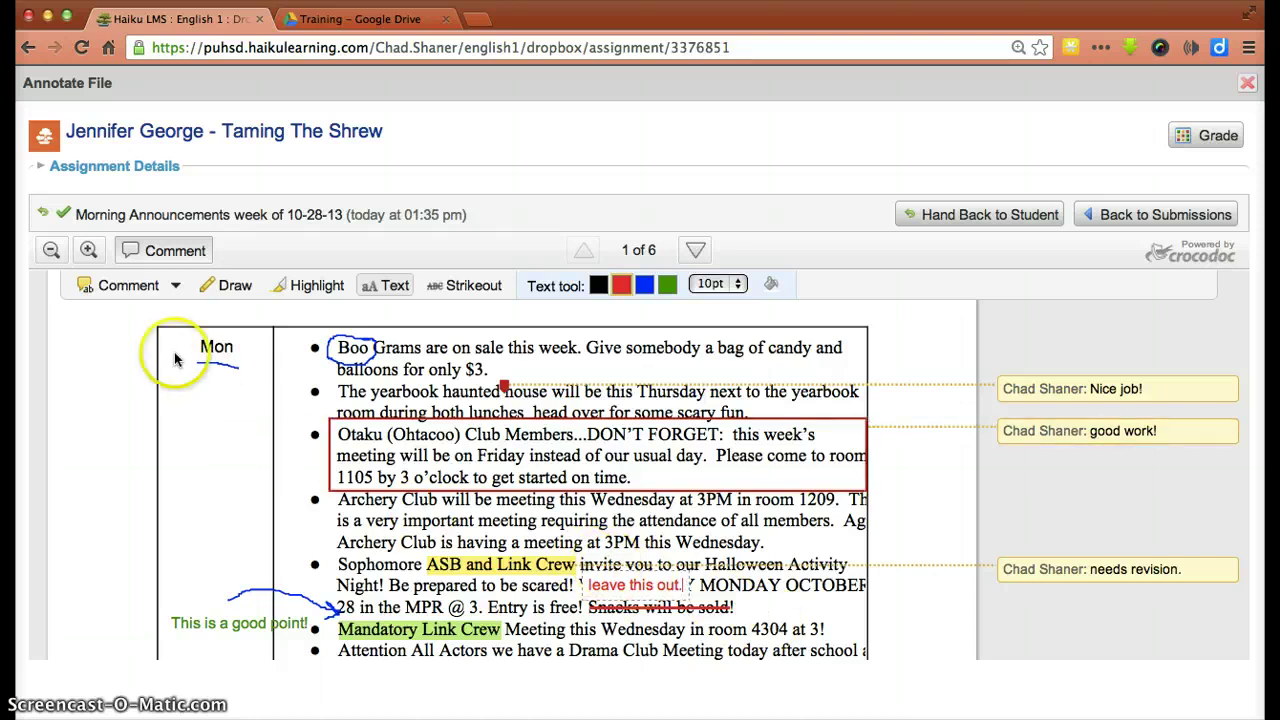
Hide and reshow the annotation tools, and hand the annotated Morning Announcements file back to the student.
{"action": "left_click", "coordinate": [155, 254]}
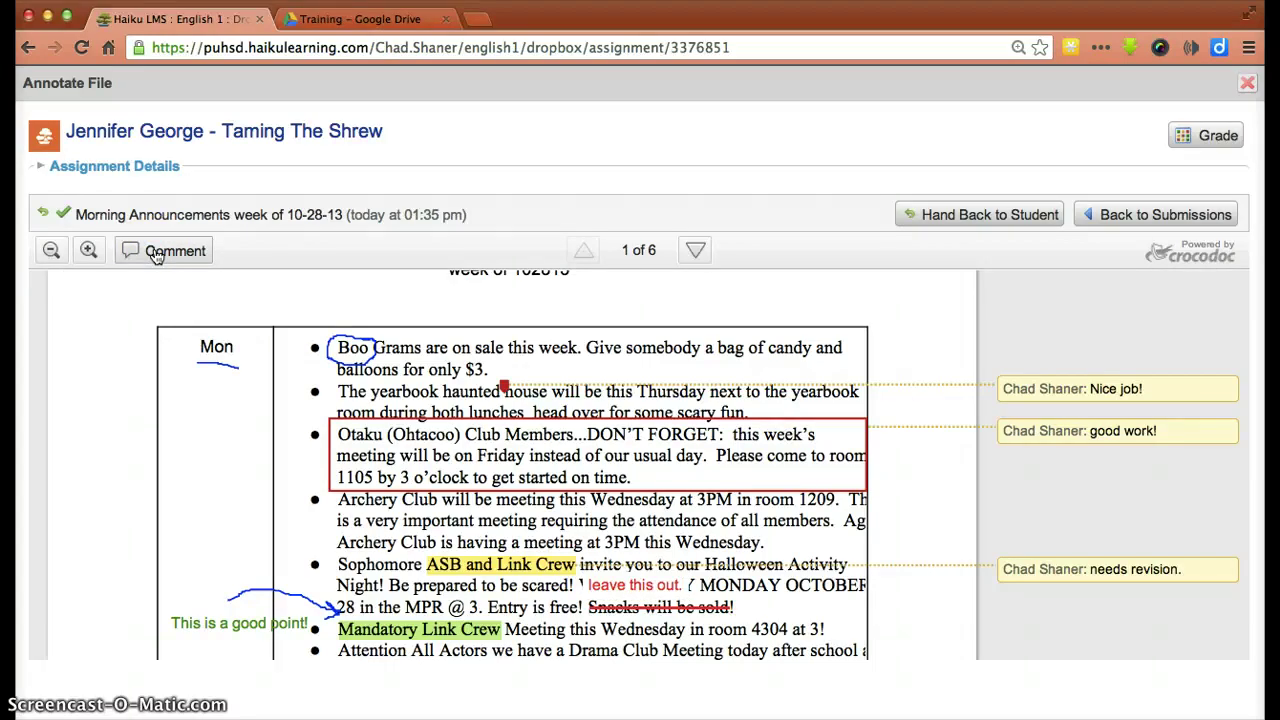
{"action": "left_click", "coordinate": [155, 254]}
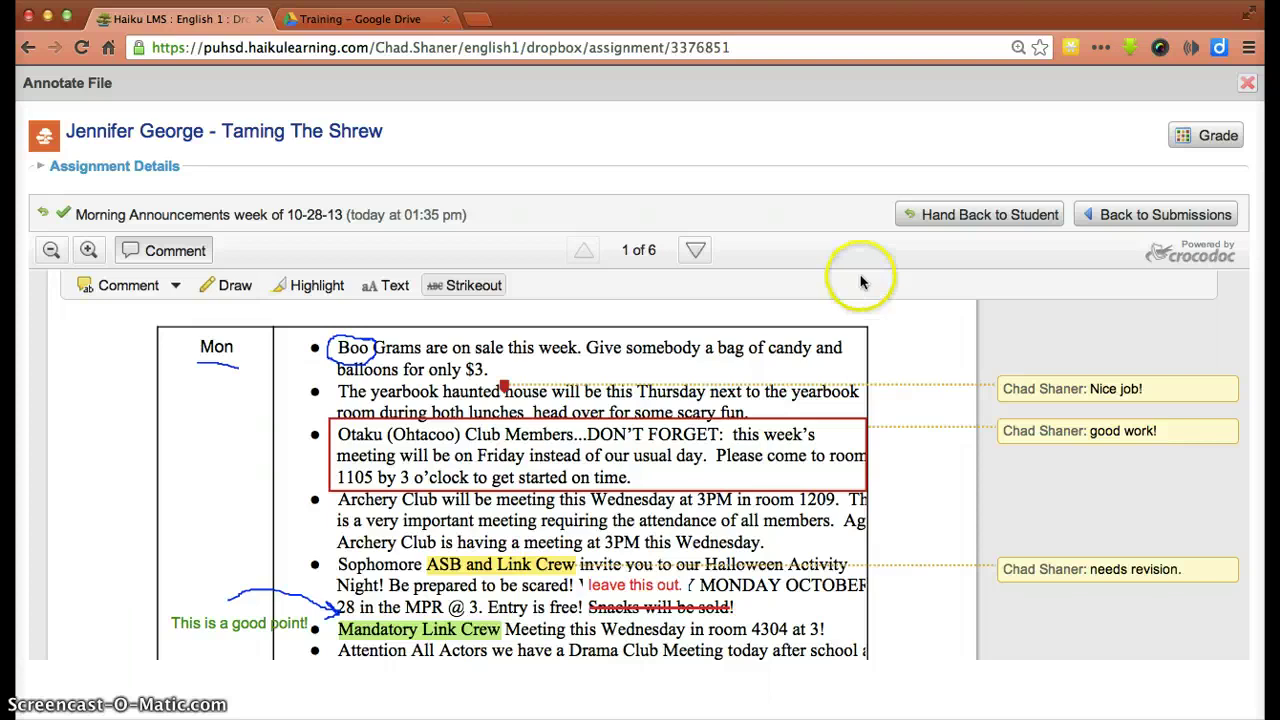
{"action": "left_click", "coordinate": [953, 226]}
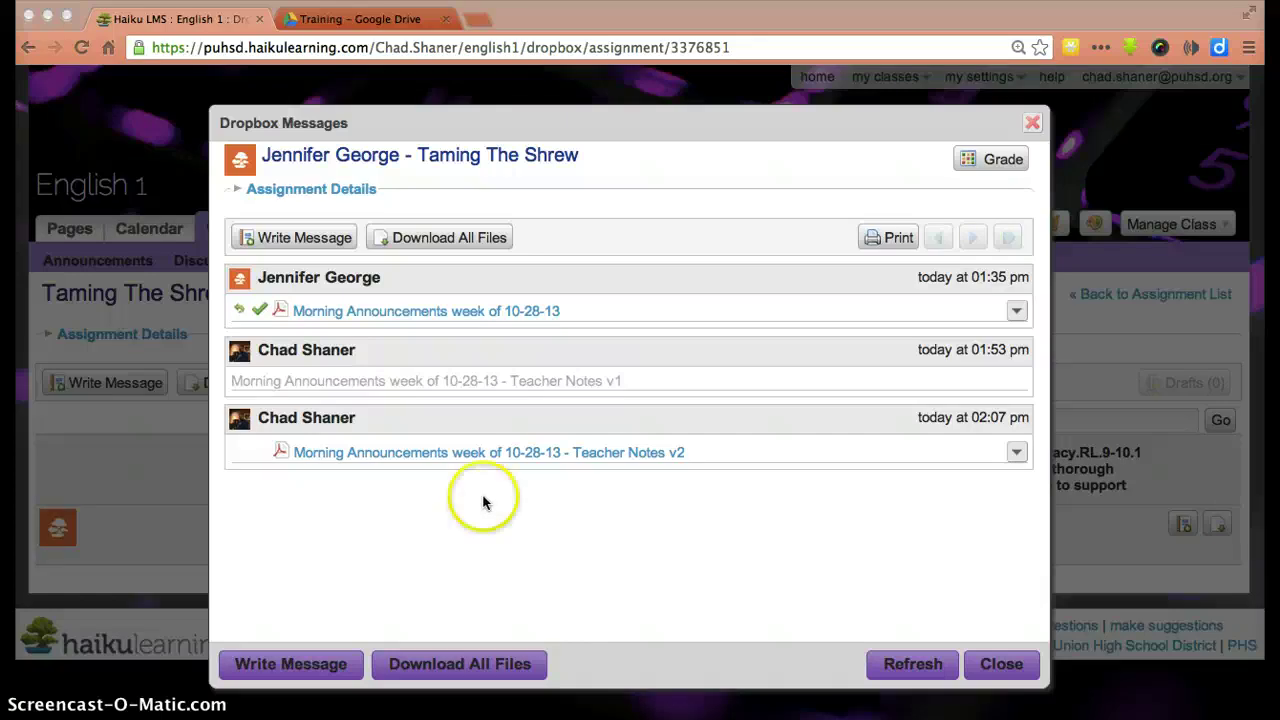
Grade the student's Taming The Shrew submission with 10 on the CCSS.ELA-Literacy.RL.9-10.1 standard.
{"action": "left_click", "coordinate": [980, 160]}
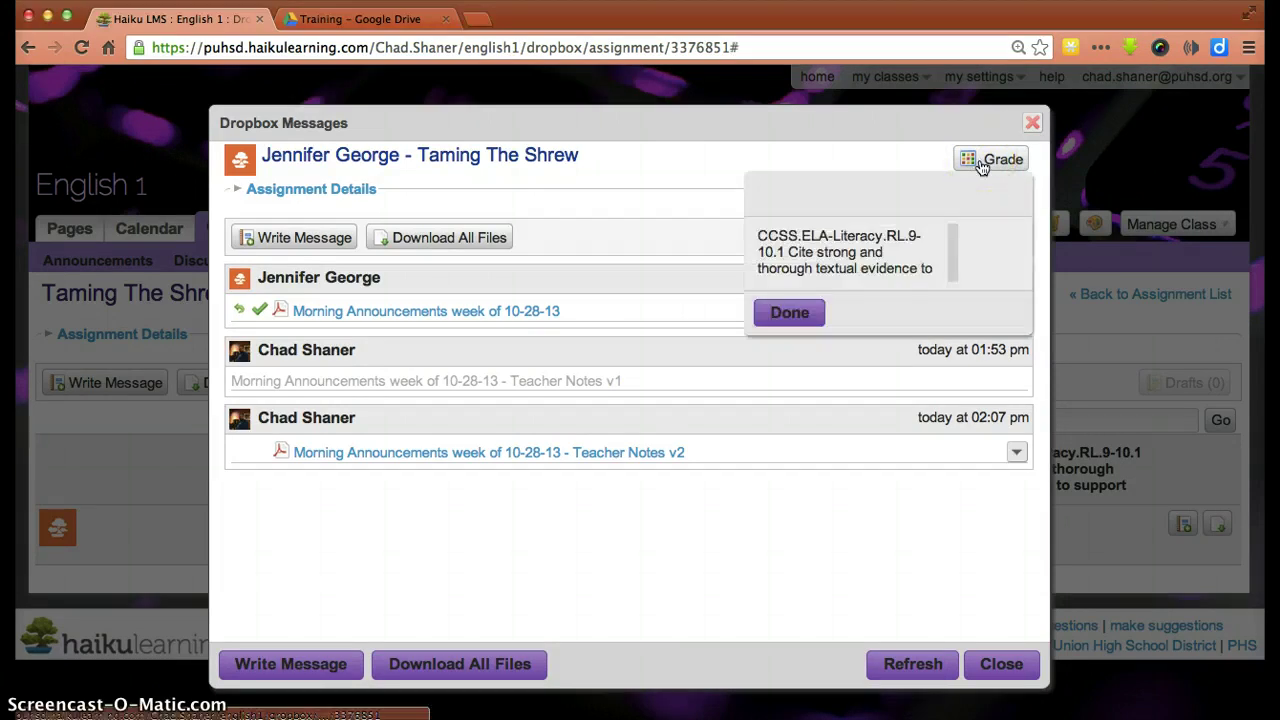
{"action": "left_click", "coordinate": [982, 163]}
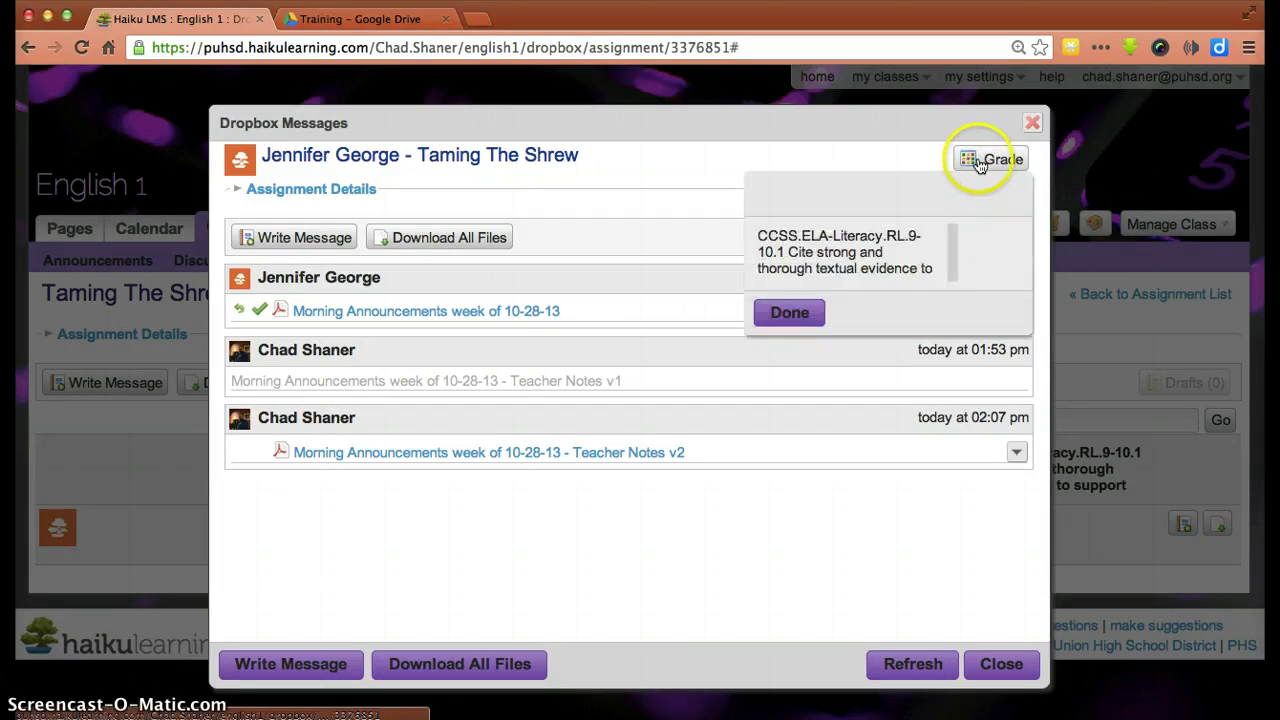
{"action": "left_click", "coordinate": [980, 163]}
{"action": "left_click", "coordinate": [985, 256]}
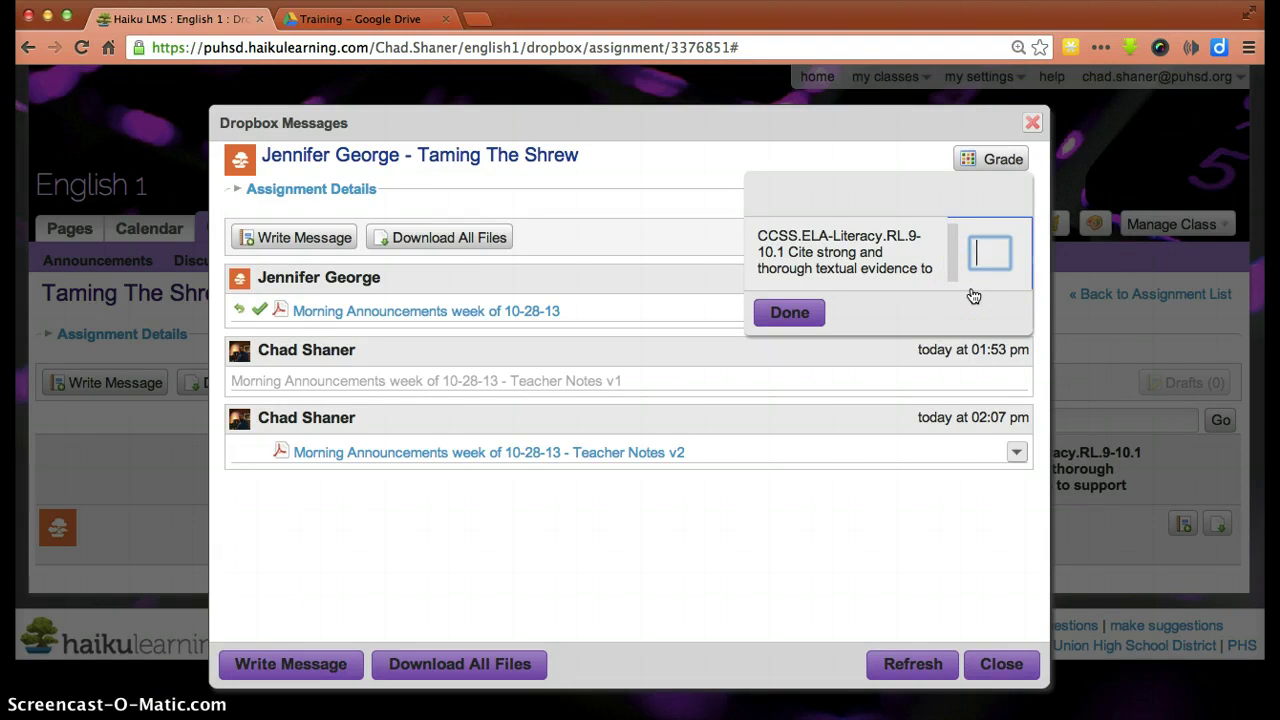
{"action": "type", "text": "A"}
{"action": "key", "text": "BackSpace"}
{"action": "type", "text": "10"}
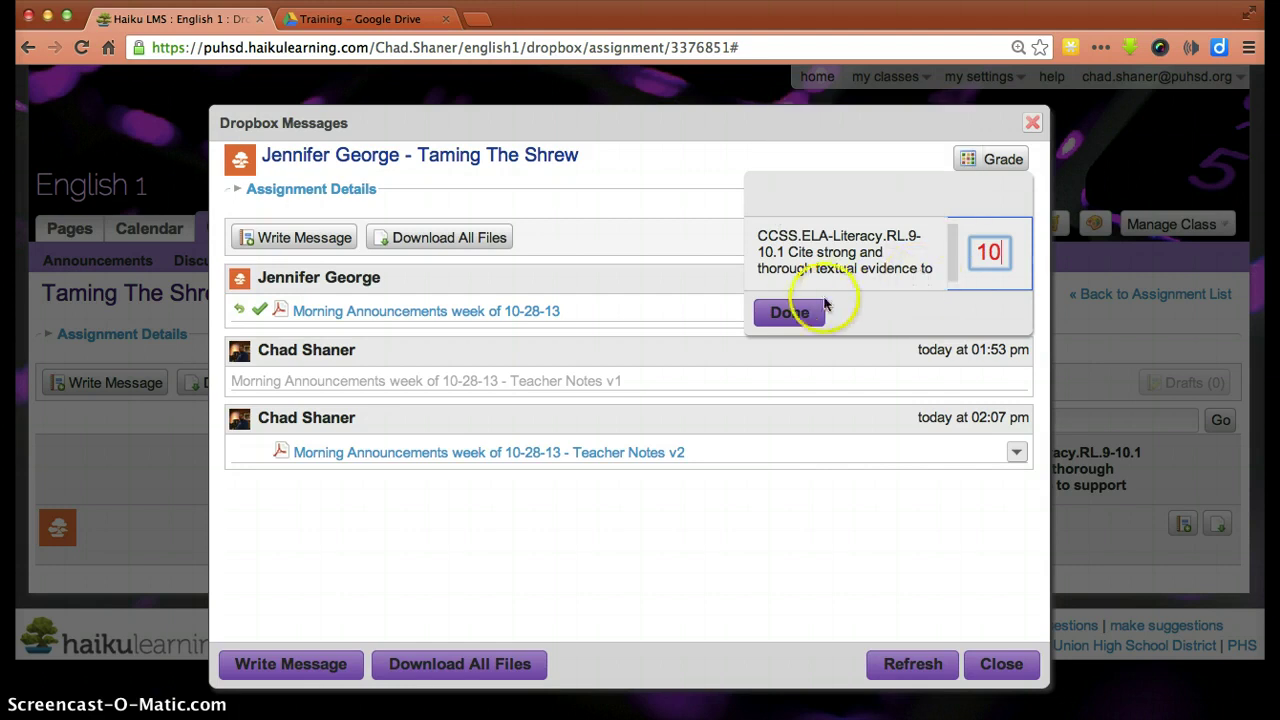
{"action": "left_click", "coordinate": [789, 313]}
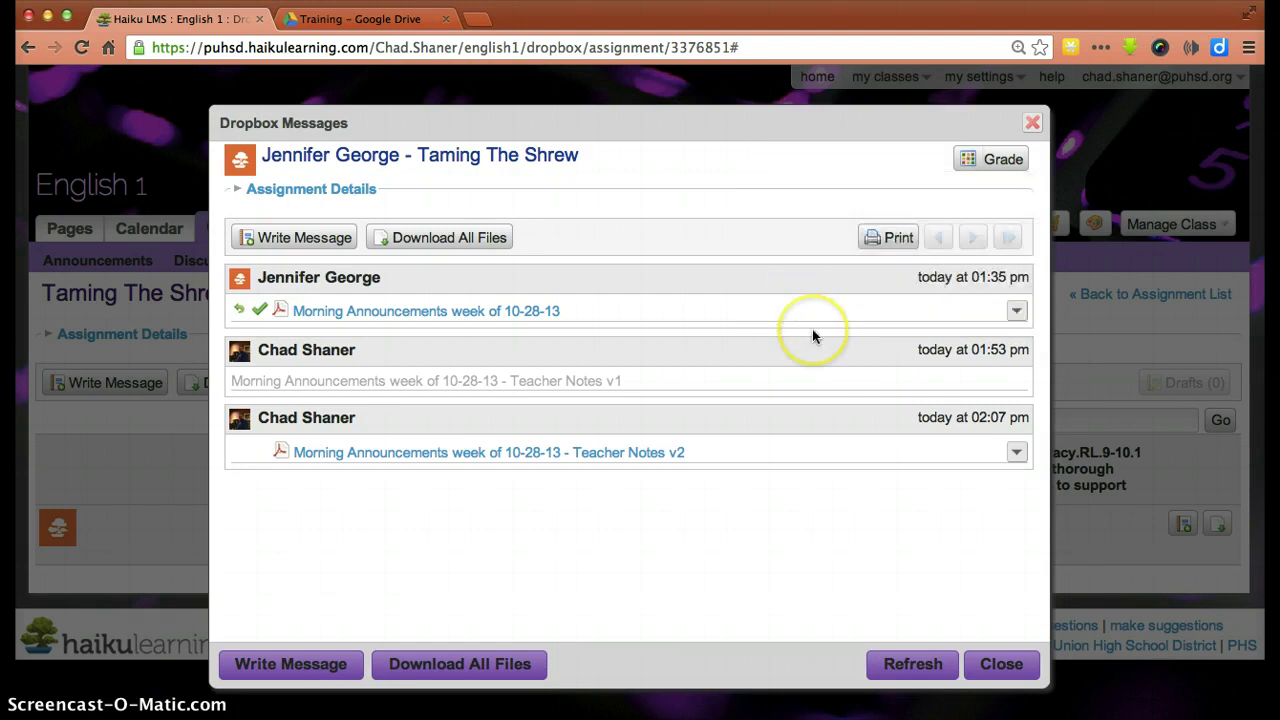